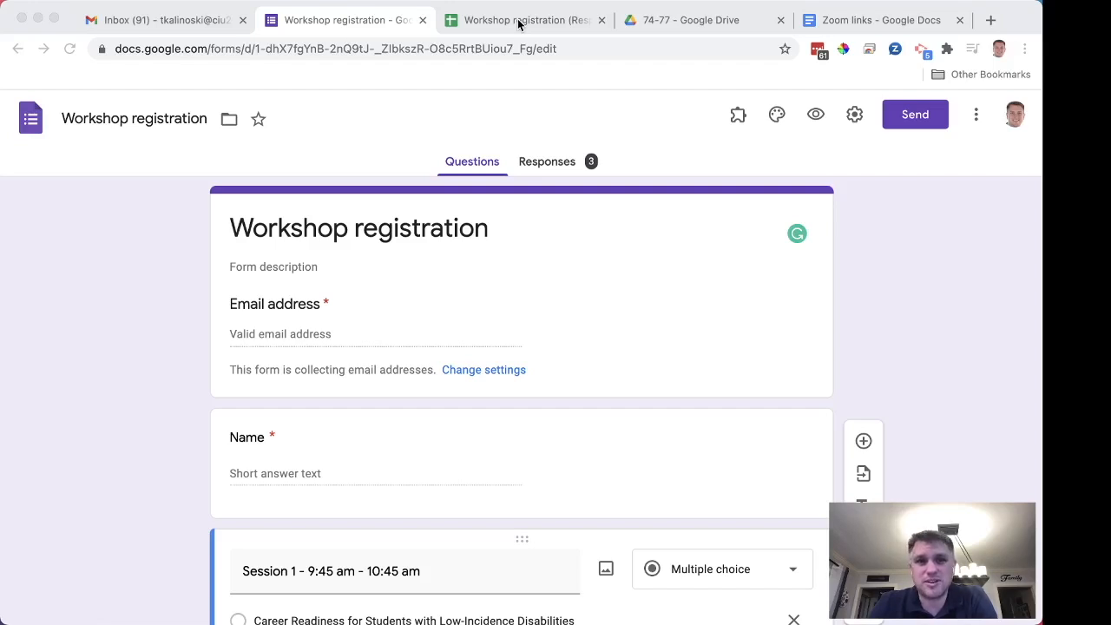
# Switch to the Workshop registration responses spreadsheet and set the Session1ZoomLink column's text wrapping to clip
pyautogui.click(519, 21)
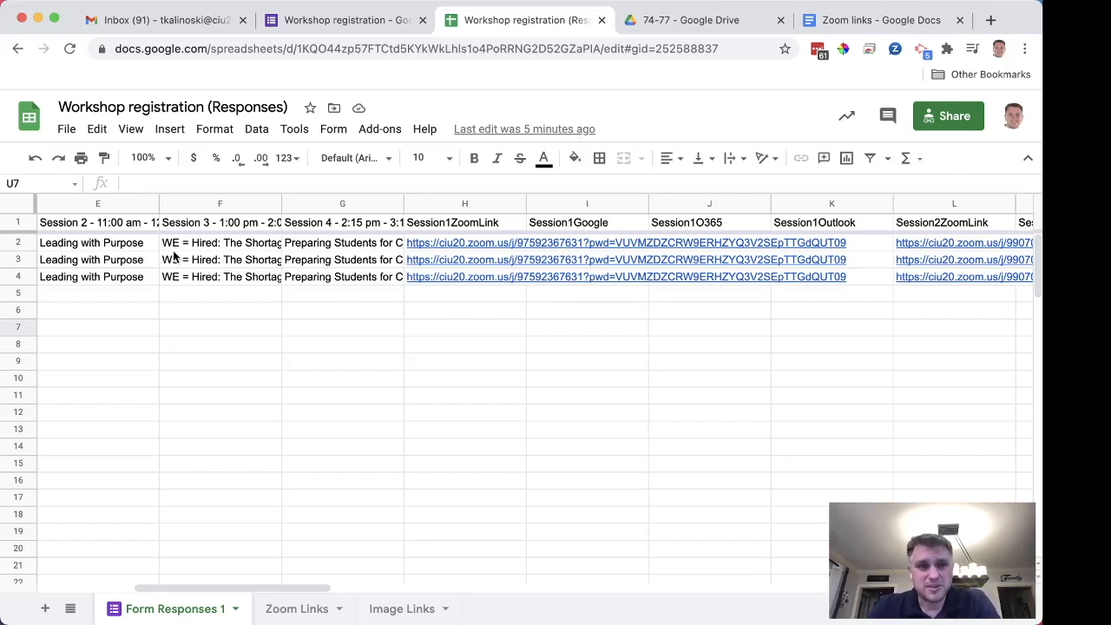
pyautogui.hscroll(-6, 173, 255)
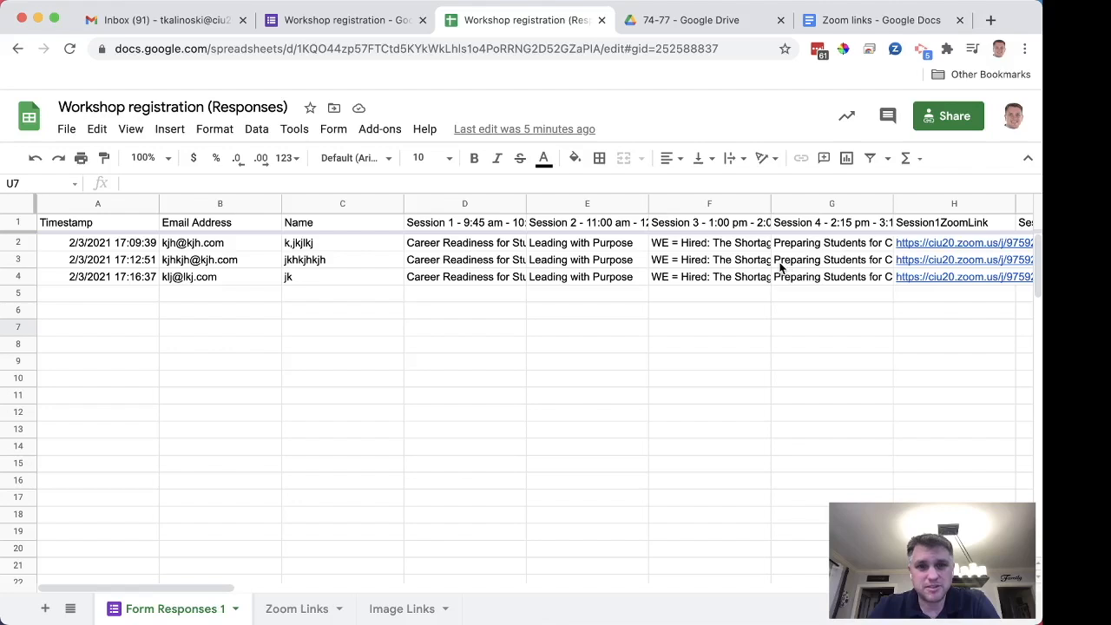
pyautogui.hscroll(4, 772, 267)
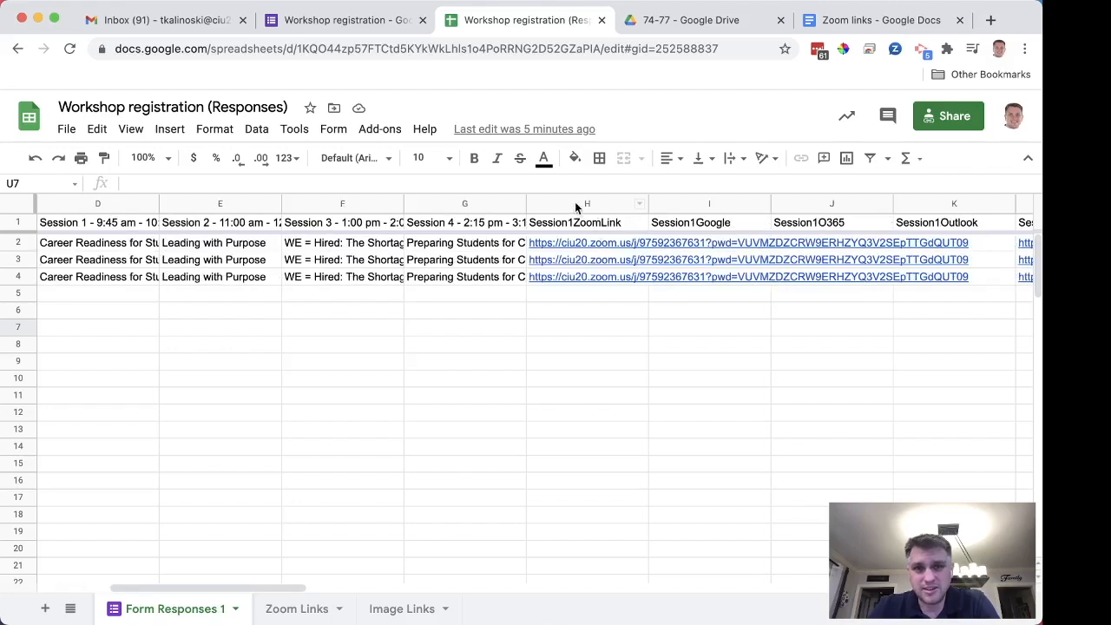
pyautogui.hscroll(3, 861, 283)
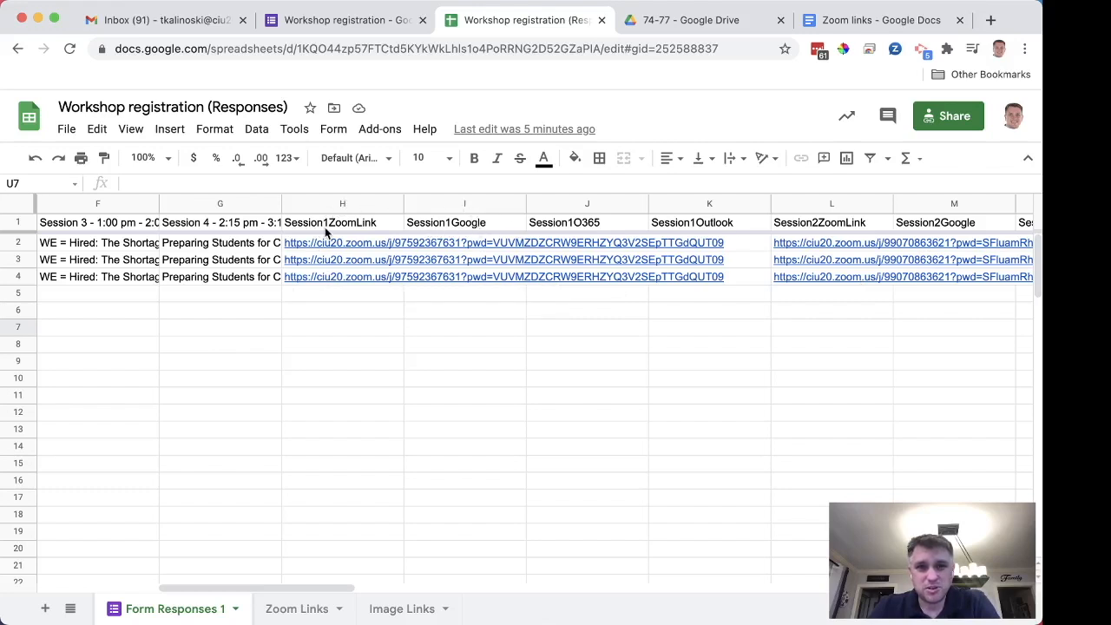
pyautogui.click(333, 203)
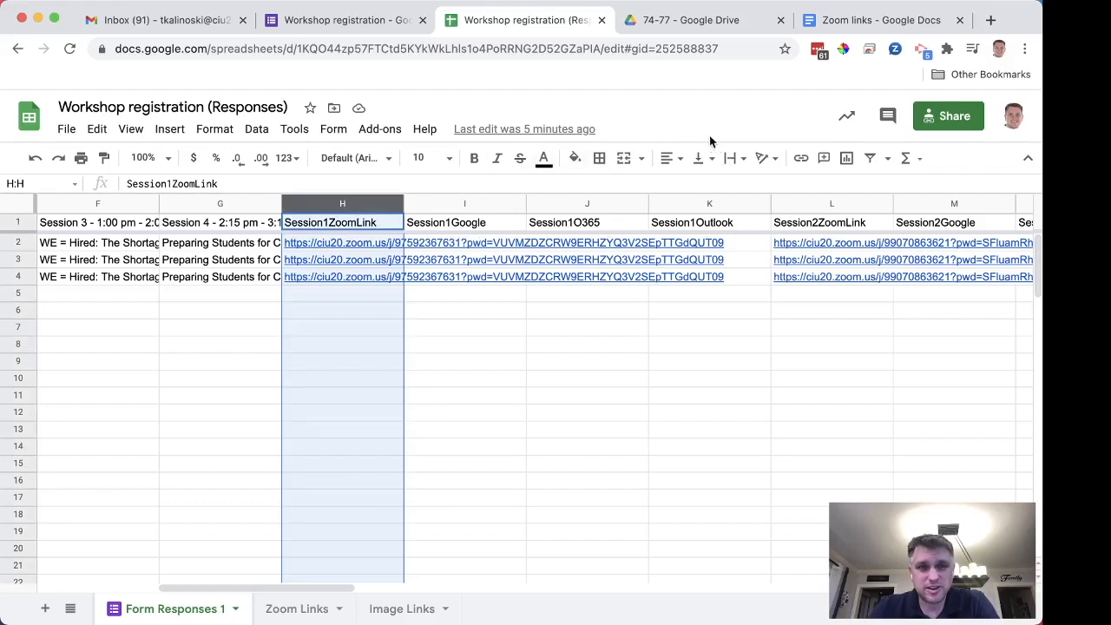
pyautogui.click(734, 159)
pyautogui.click(771, 185)
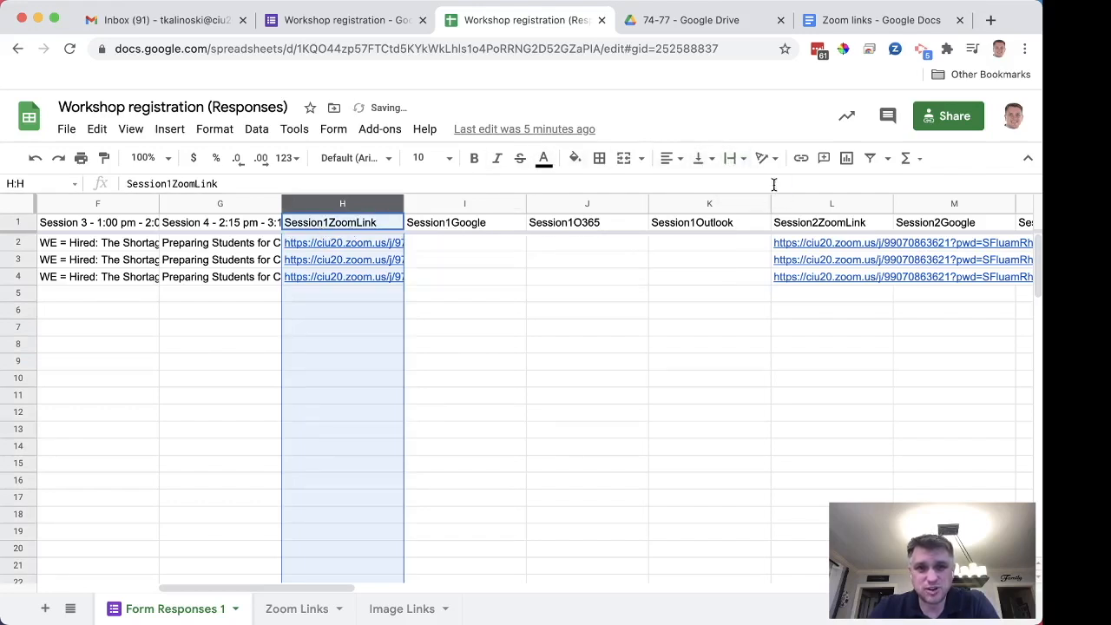
# Copy the formula for the clickable add-to-calendar image from the Zoom links document into cell I2 under Session1Google
pyautogui.click(429, 245)
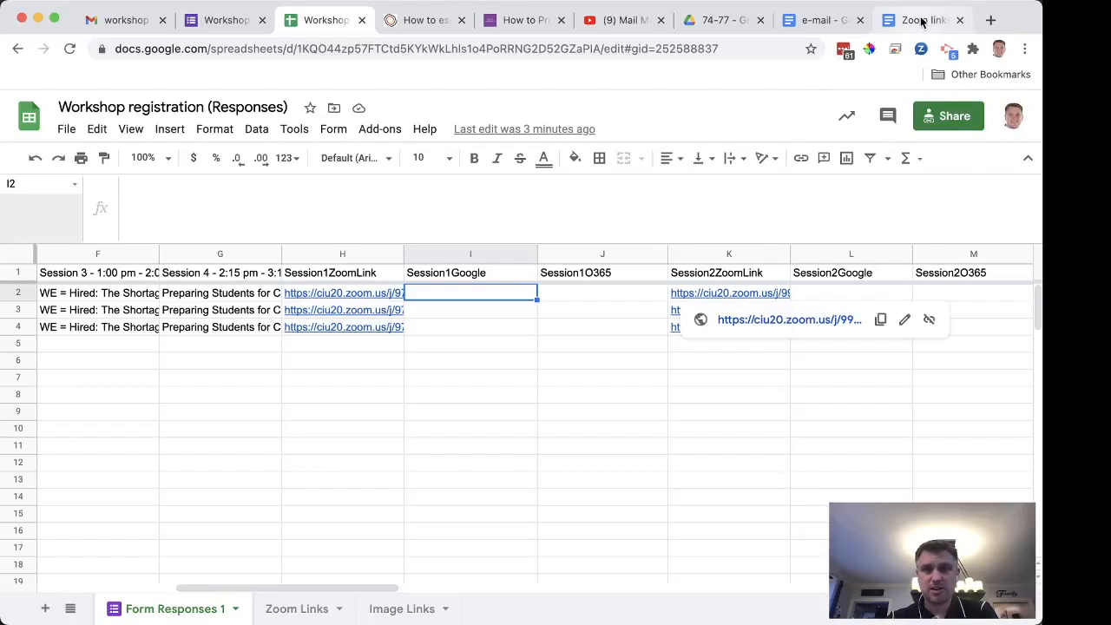
pyautogui.click(921, 21)
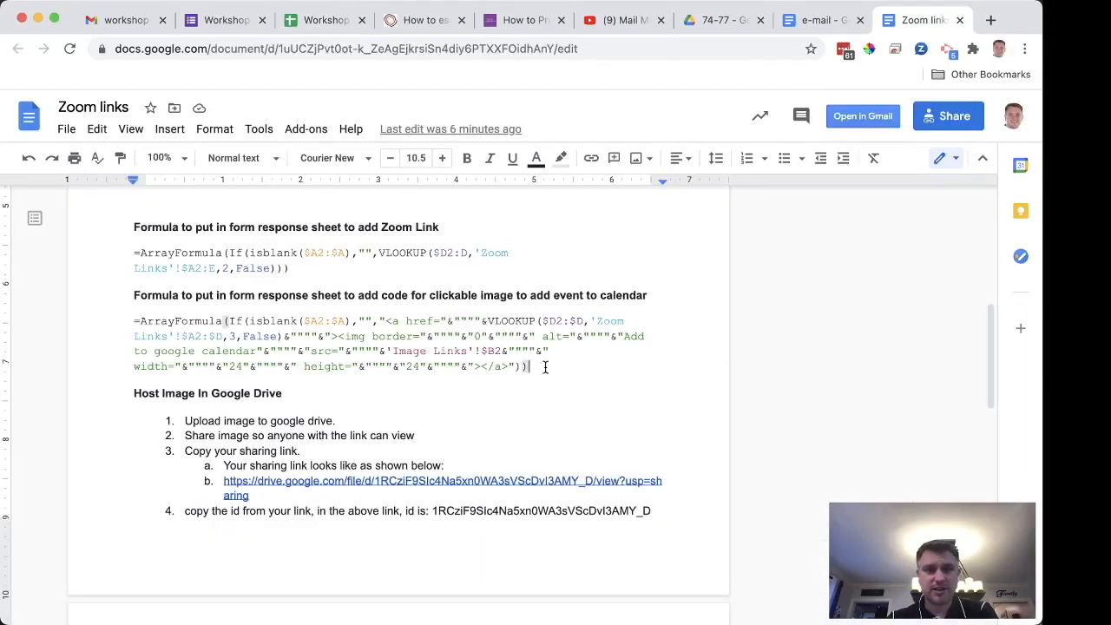
pyautogui.moveTo(525, 366); pyautogui.dragTo(95, 318)
pyautogui.press('super+c')
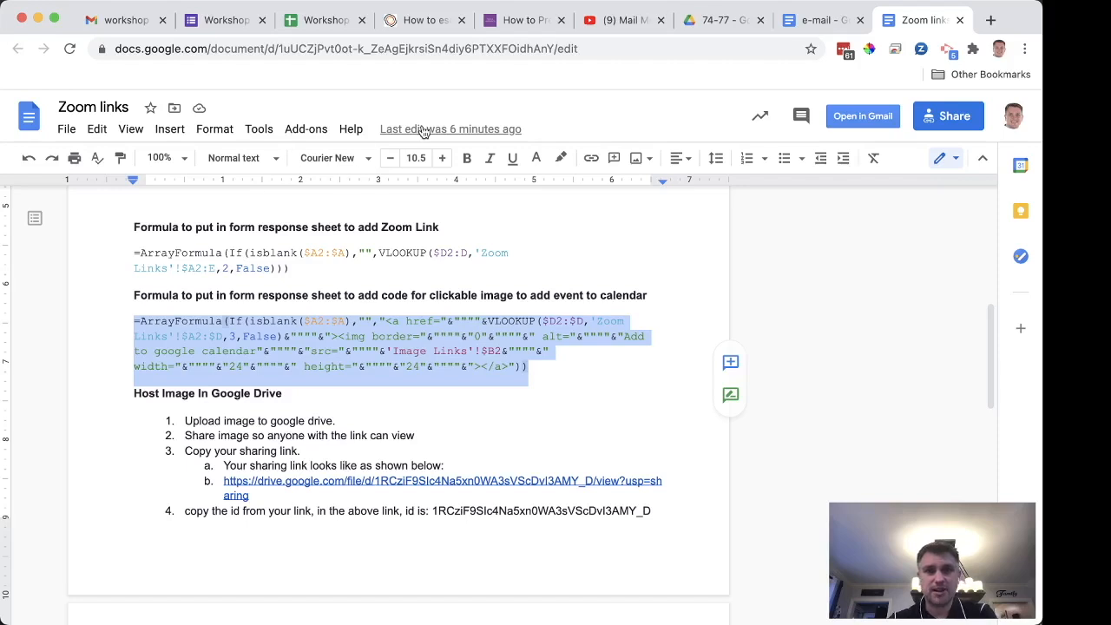
pyautogui.click(322, 20)
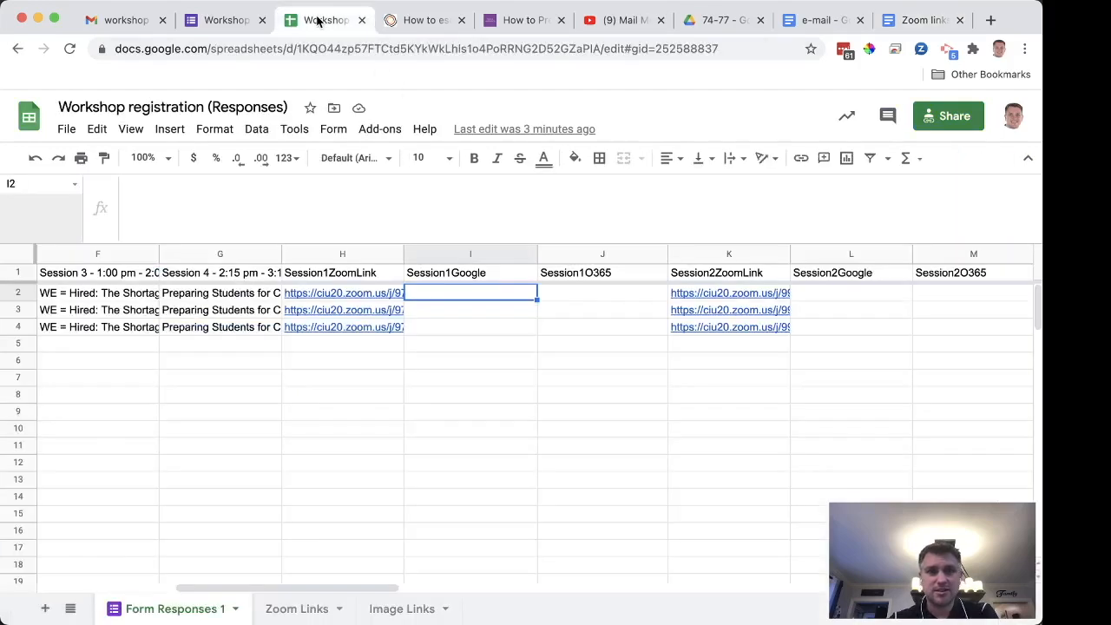
pyautogui.doubleClick(470, 294)
pyautogui.press('super+v')
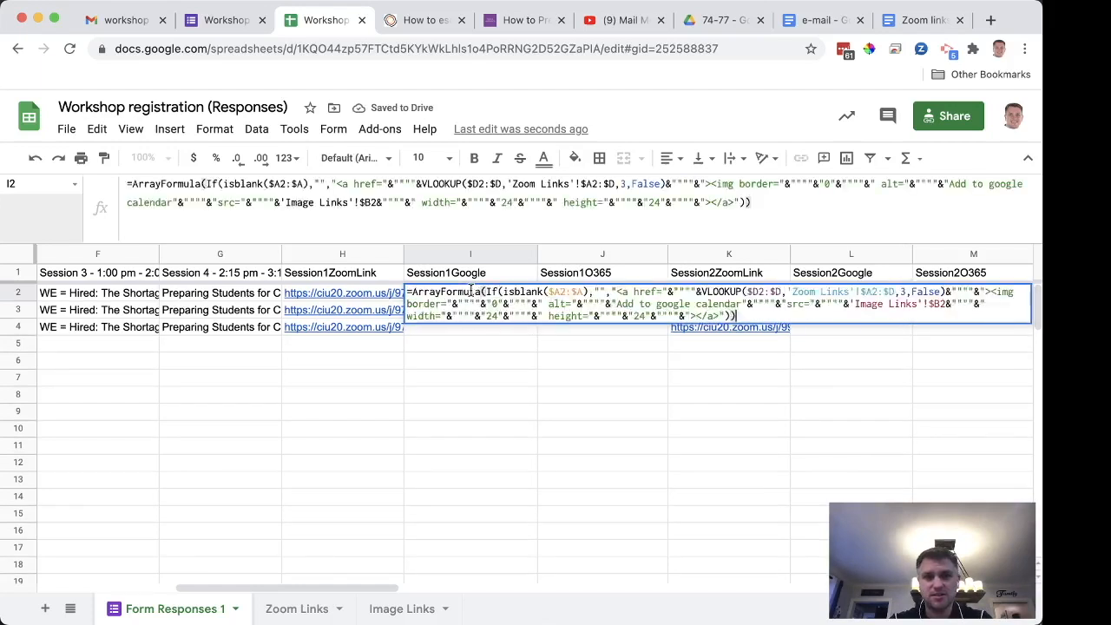
pyautogui.press('Return')
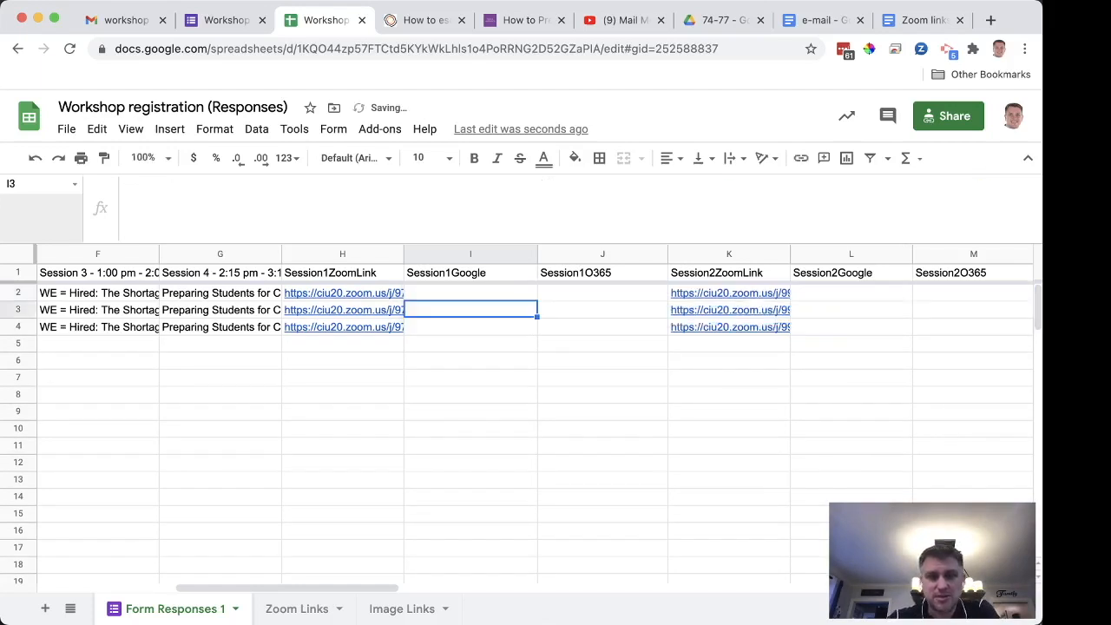
# Examine the array formula in I2 and the Session 1 column D that its VLOOKUP searches by
pyautogui.click(483, 297)
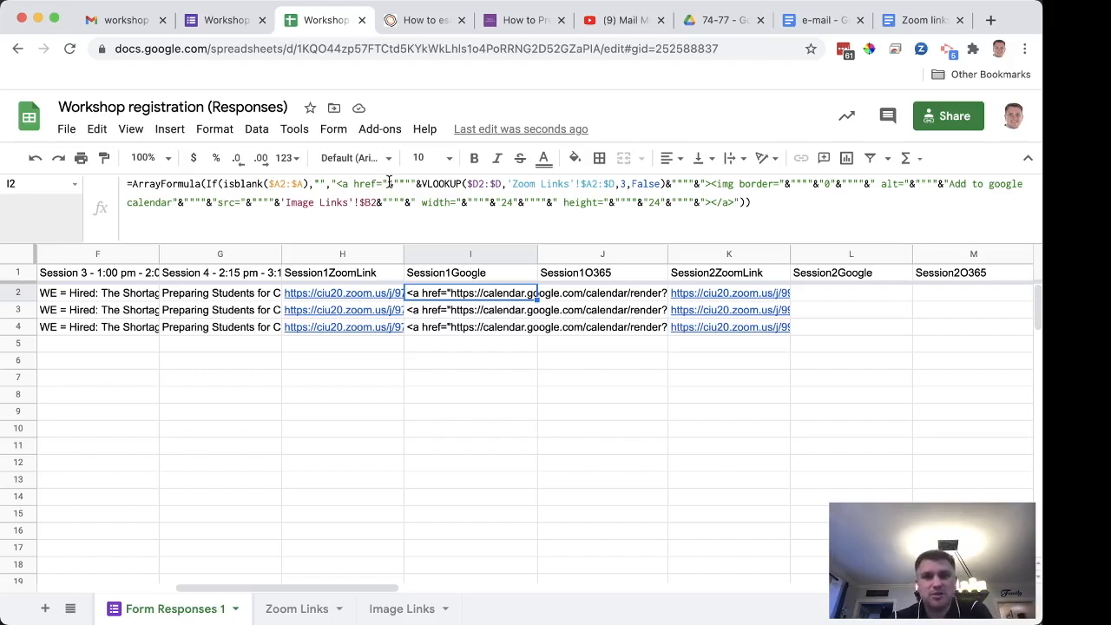
pyautogui.click(429, 184)
pyautogui.press('BackSpace')
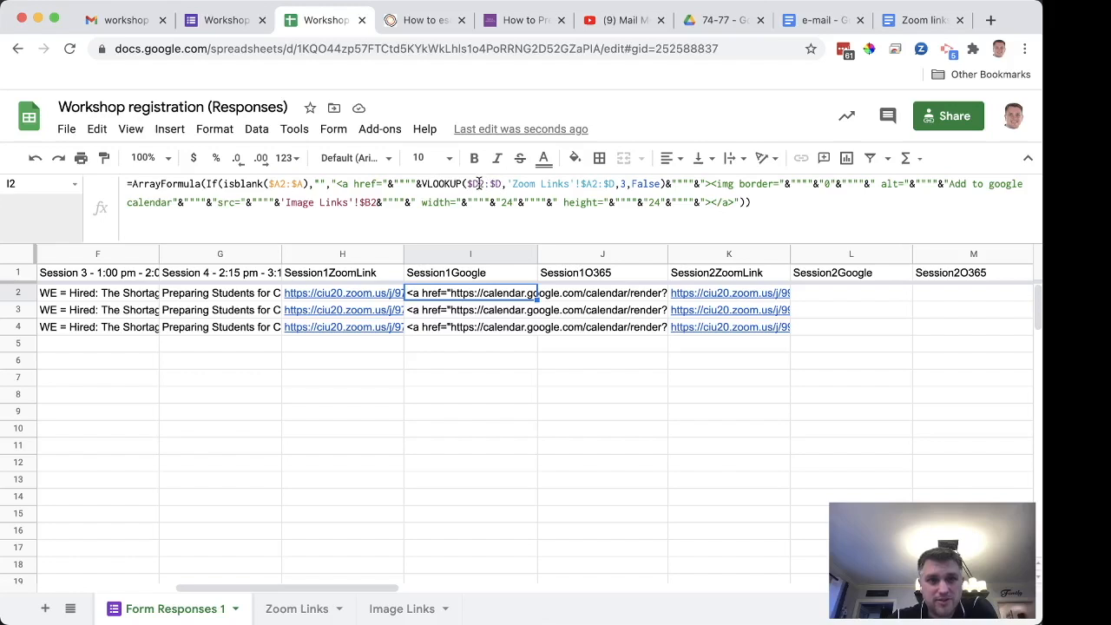
pyautogui.hscroll(-3, 407, 295)
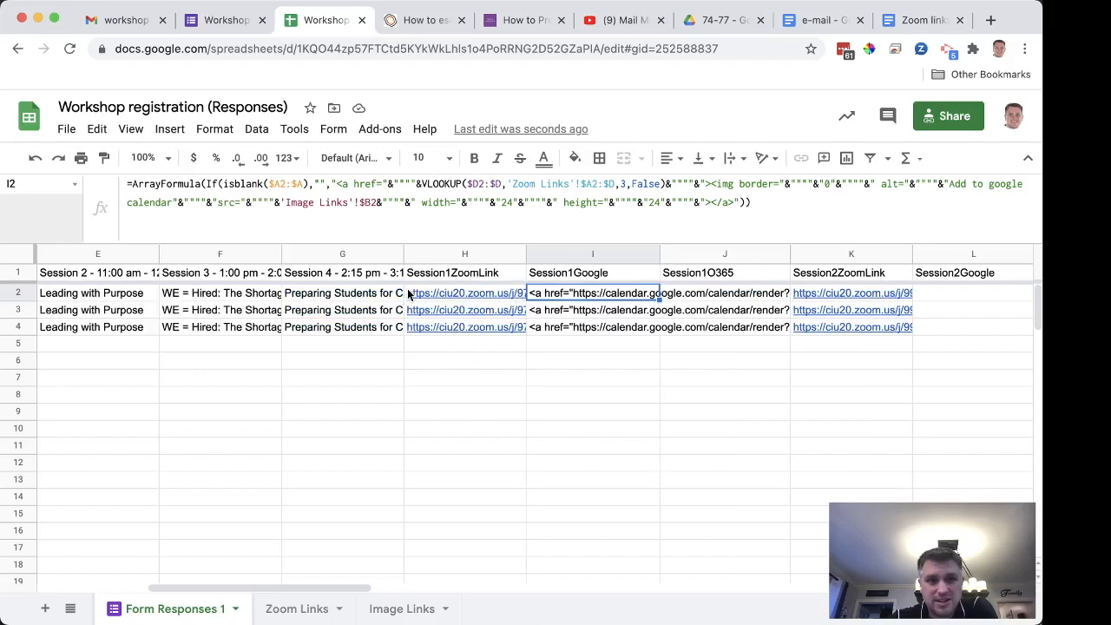
pyautogui.hscroll(-2, 408, 295)
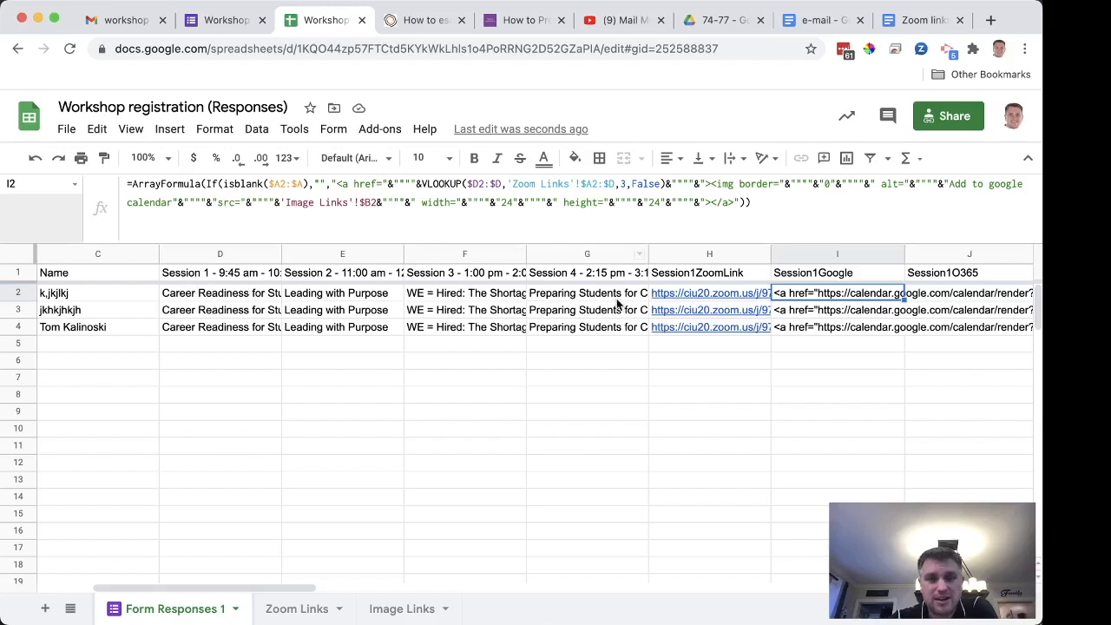
pyautogui.hscroll(1, 618, 302)
pyautogui.hscroll(2, 618, 302)
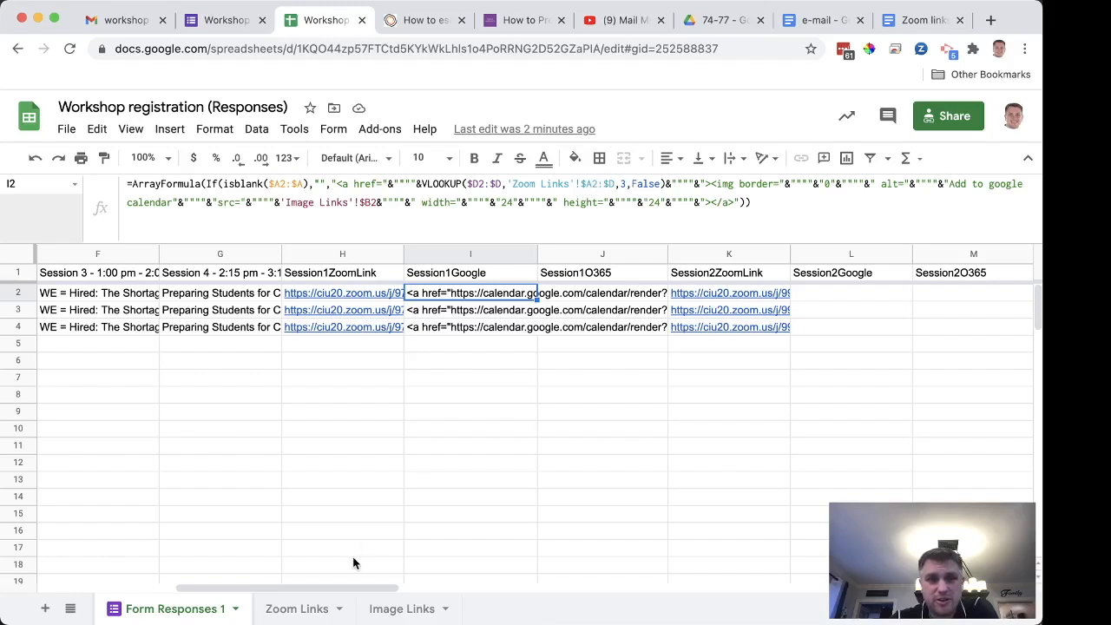
# Examine the lookup table in the Zoom Links sheet and the Google image link in cell B2 of the Image Links sheet
pyautogui.click(295, 607)
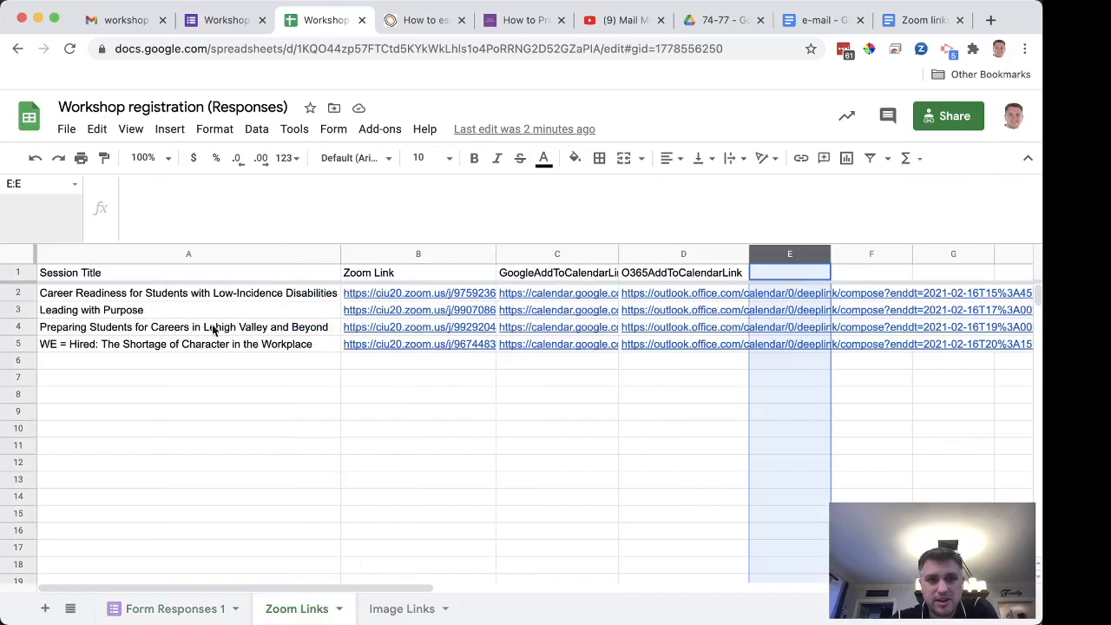
pyautogui.moveTo(213, 275); pyautogui.dragTo(684, 388)
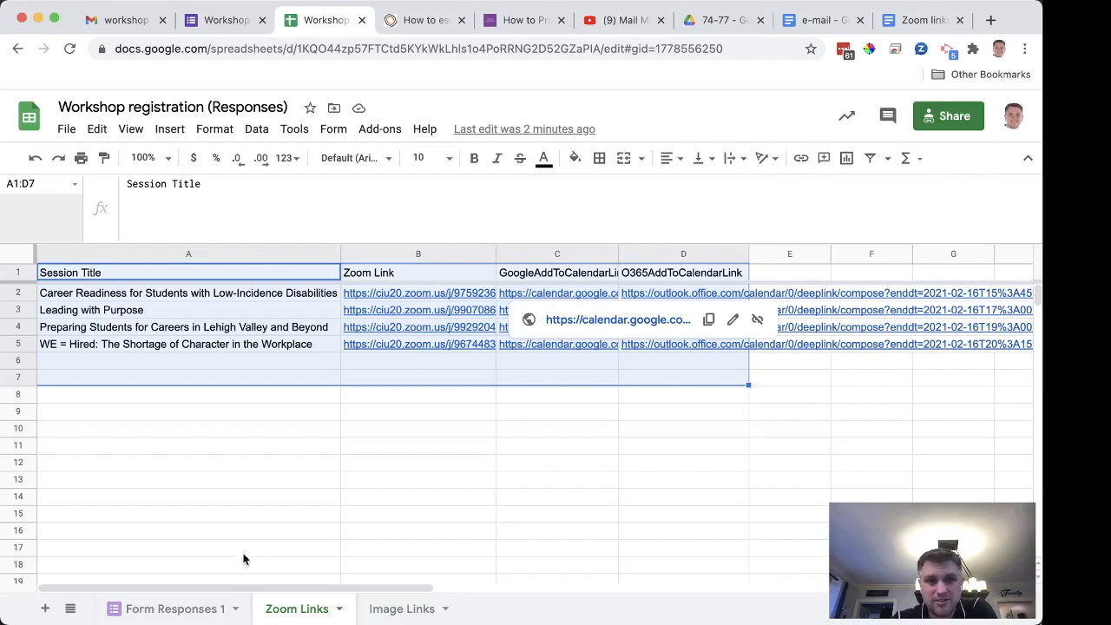
pyautogui.click(199, 614)
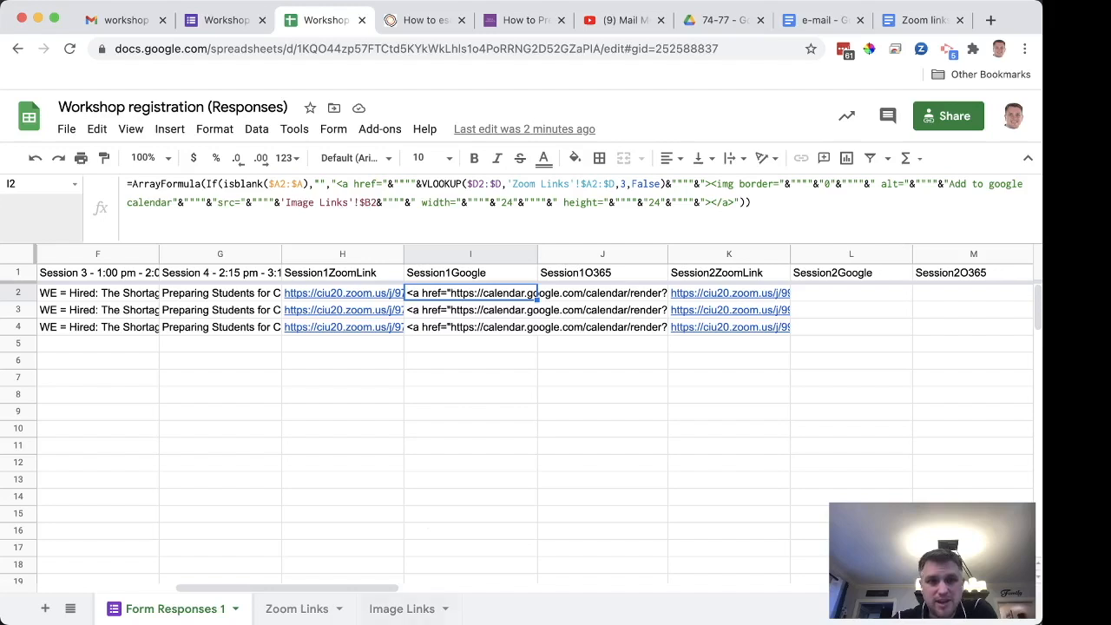
pyautogui.click(404, 610)
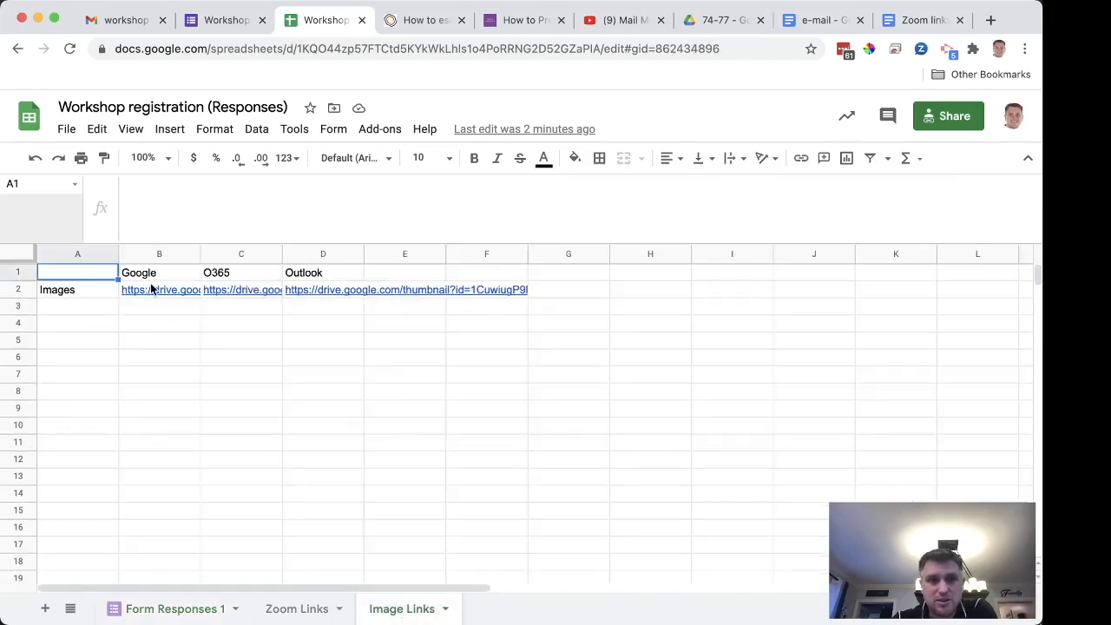
pyautogui.moveTo(151, 295)
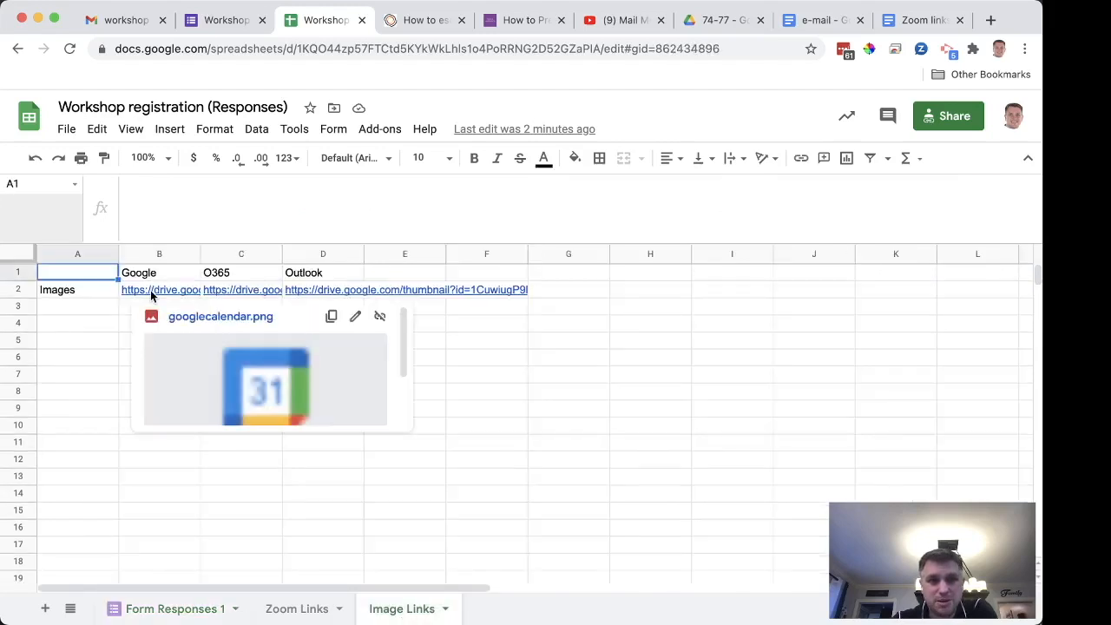
pyautogui.click(180, 612)
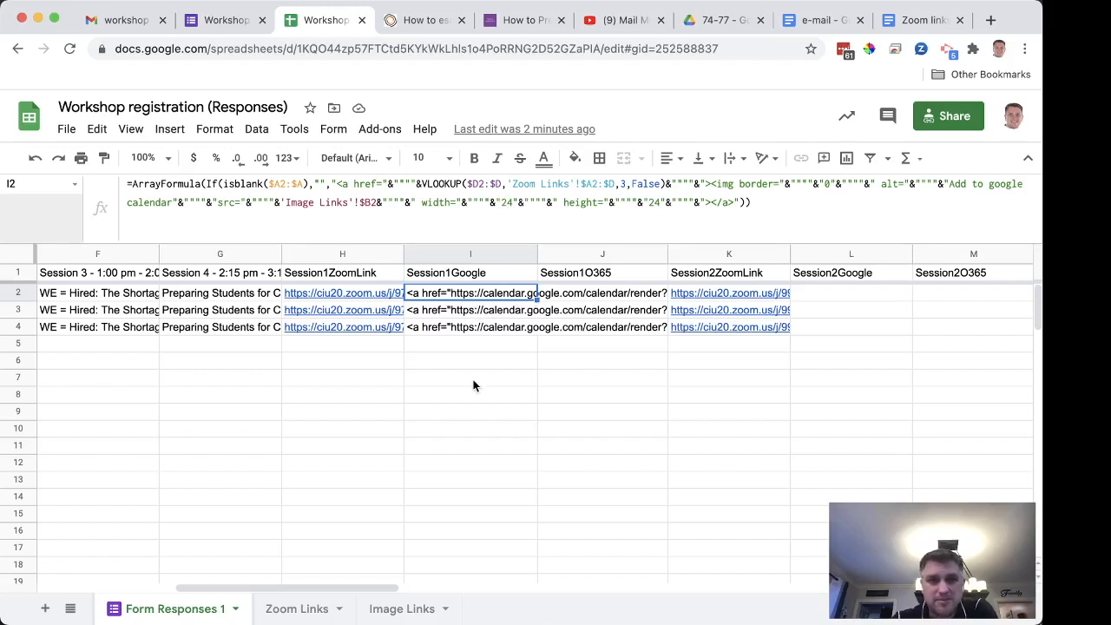
# Fill the Session1Google formula from I2 across into J2 under Session1O365
pyautogui.click(589, 297)
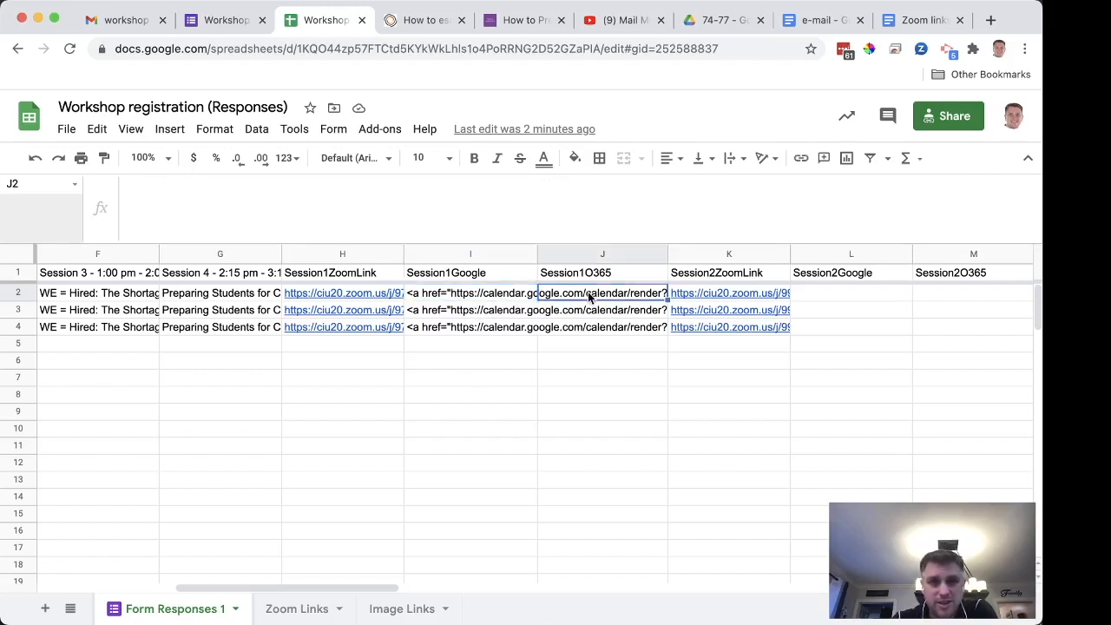
pyautogui.click(495, 296)
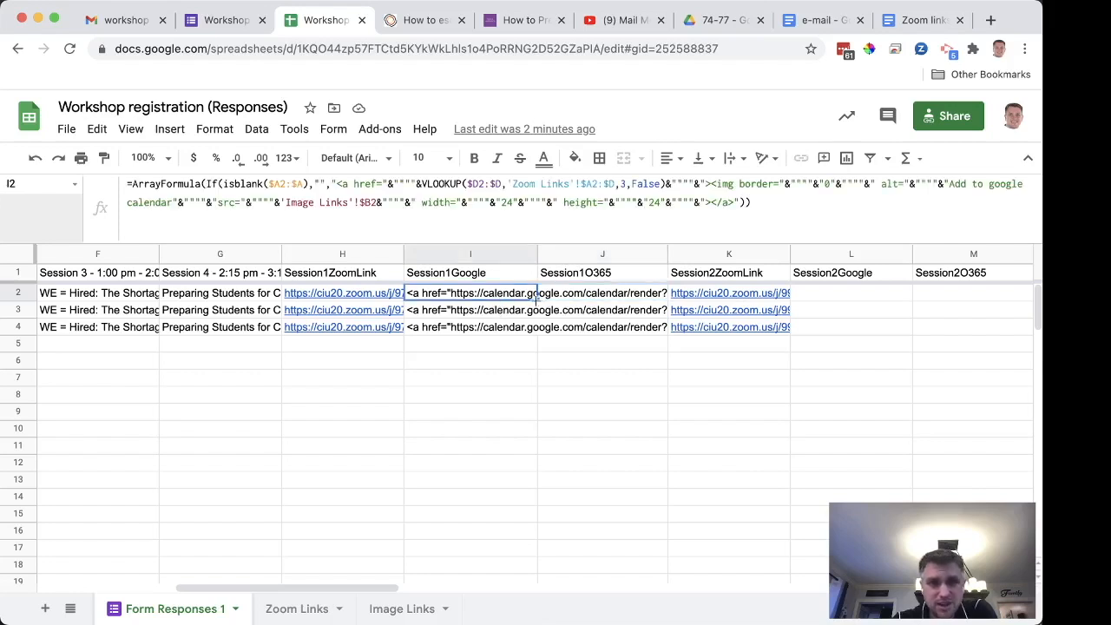
pyautogui.moveTo(537, 299); pyautogui.dragTo(573, 296)
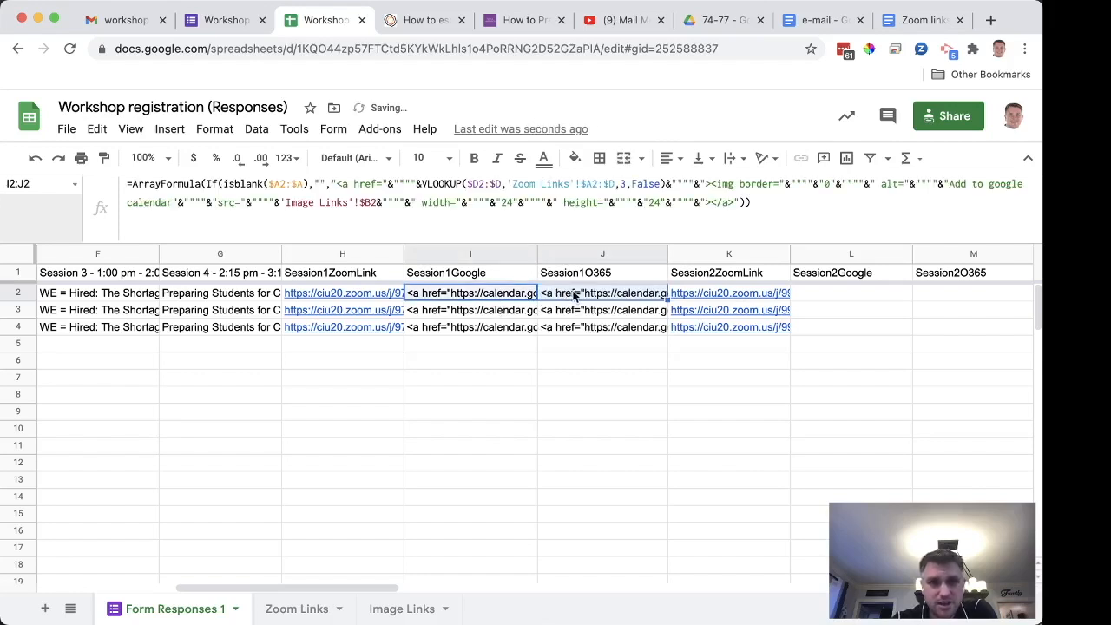
# Set the VLOOKUP column index in J2's formula to 4 and check it against the O365AddToCalendarLink column in the Zoom Links sheet
pyautogui.click(587, 295)
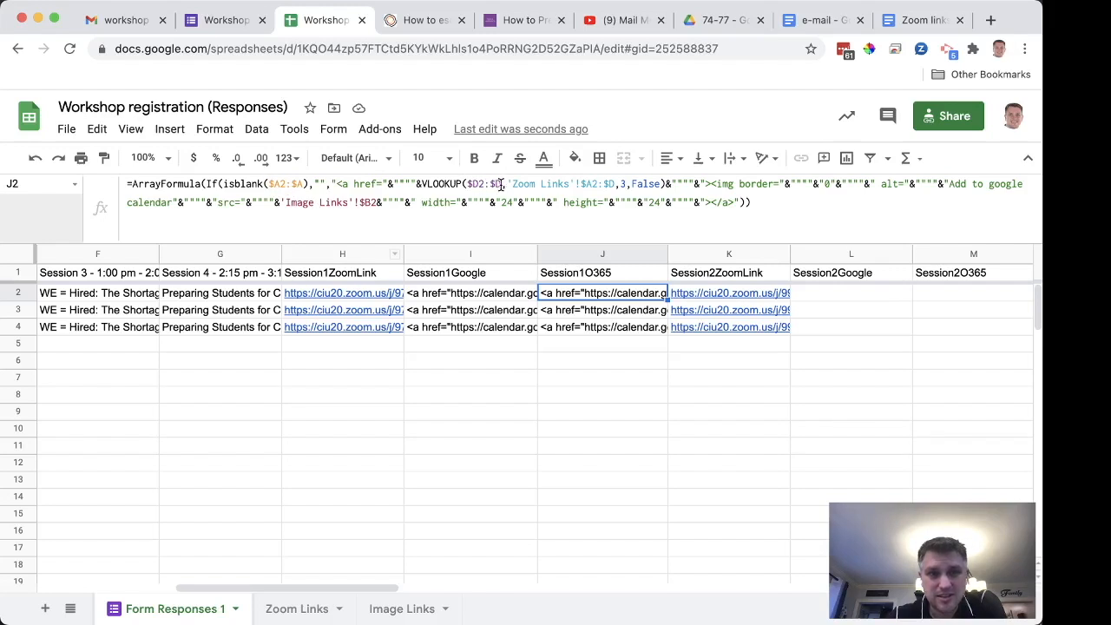
pyautogui.click(625, 184)
pyautogui.press('BackSpace')
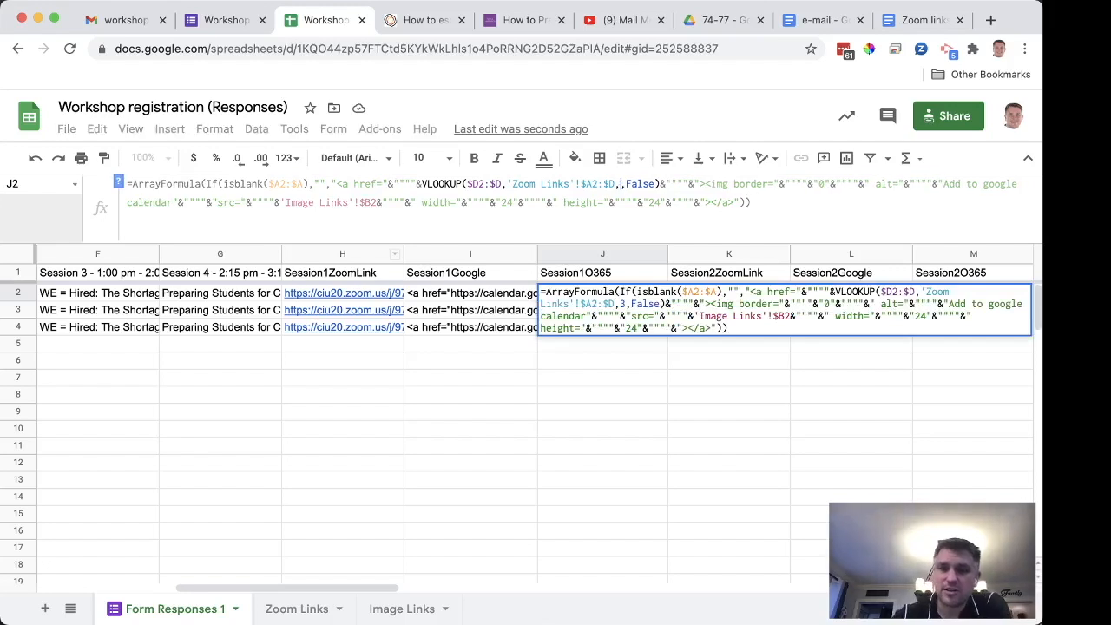
pyautogui.write('4,')
pyautogui.press('Return')
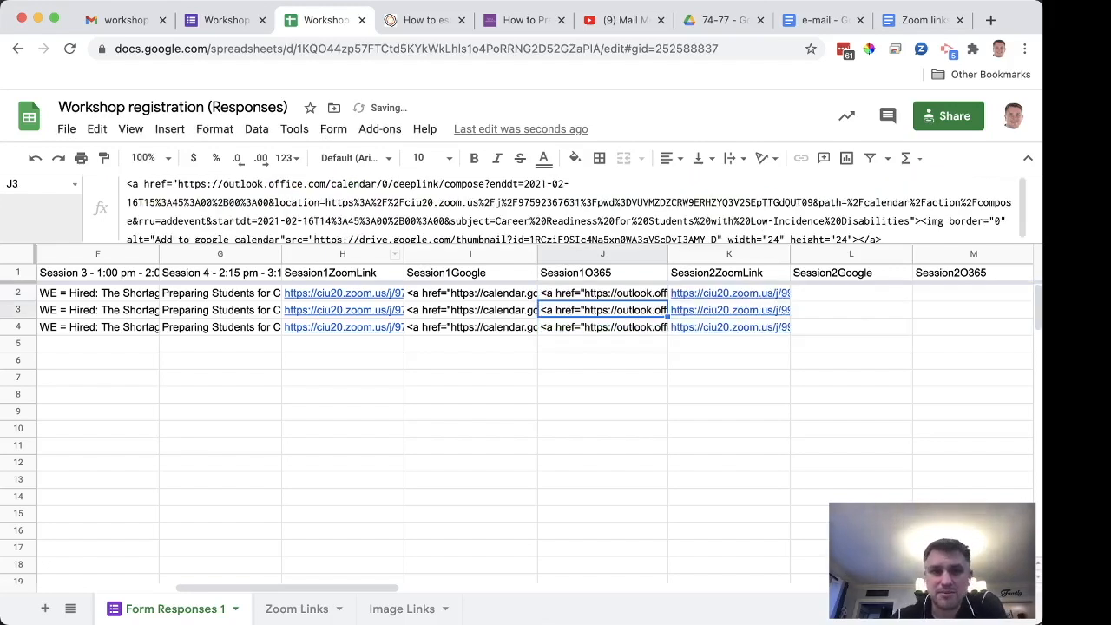
pyautogui.click(620, 296)
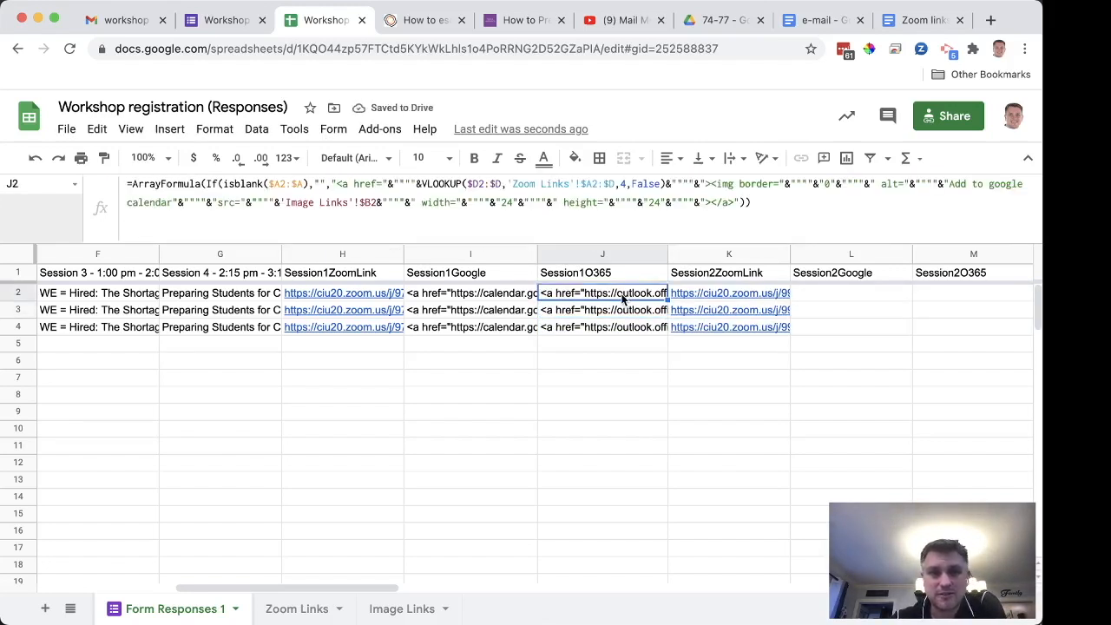
pyautogui.click(297, 608)
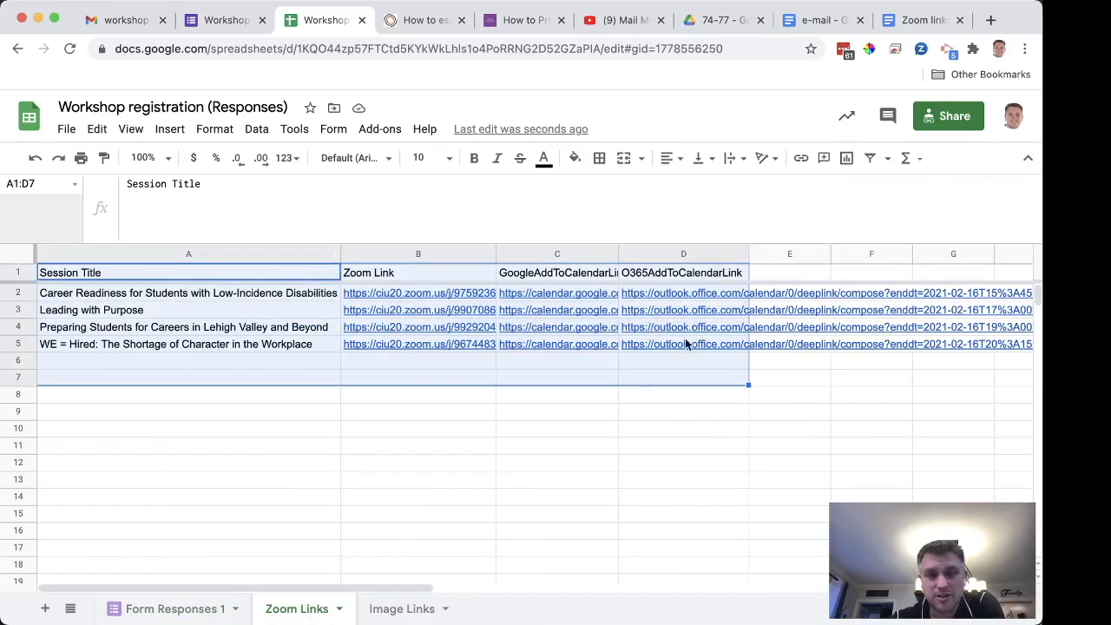
# Change the image reference in J2's formula on Form Responses 1 to 'Image Links'!$C2 and preview the O365 image linked there
pyautogui.click(213, 608)
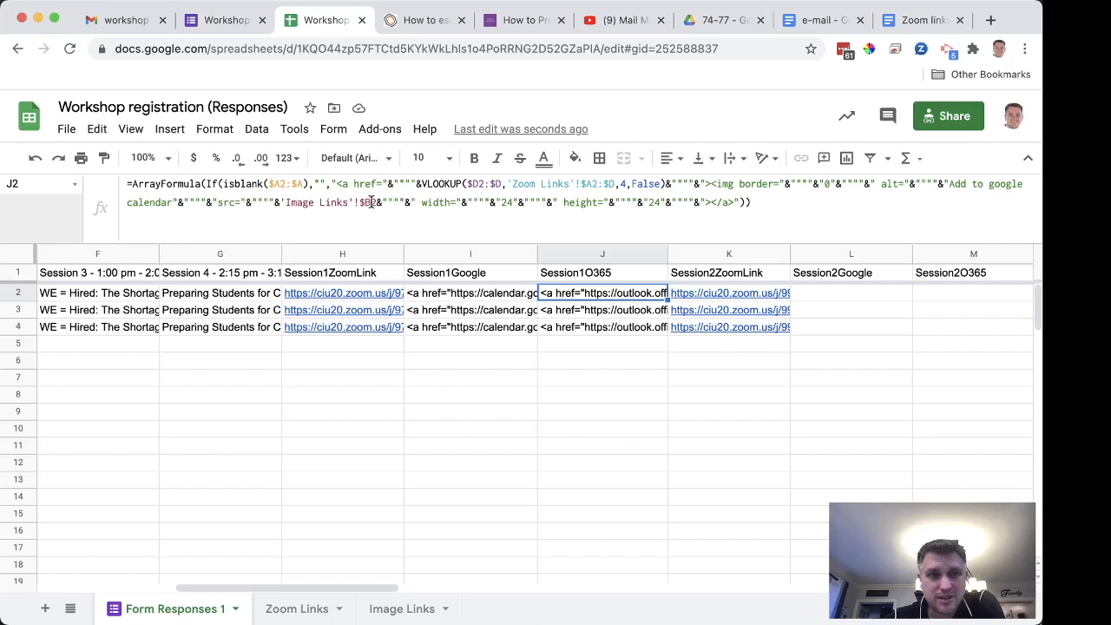
pyautogui.click(371, 202)
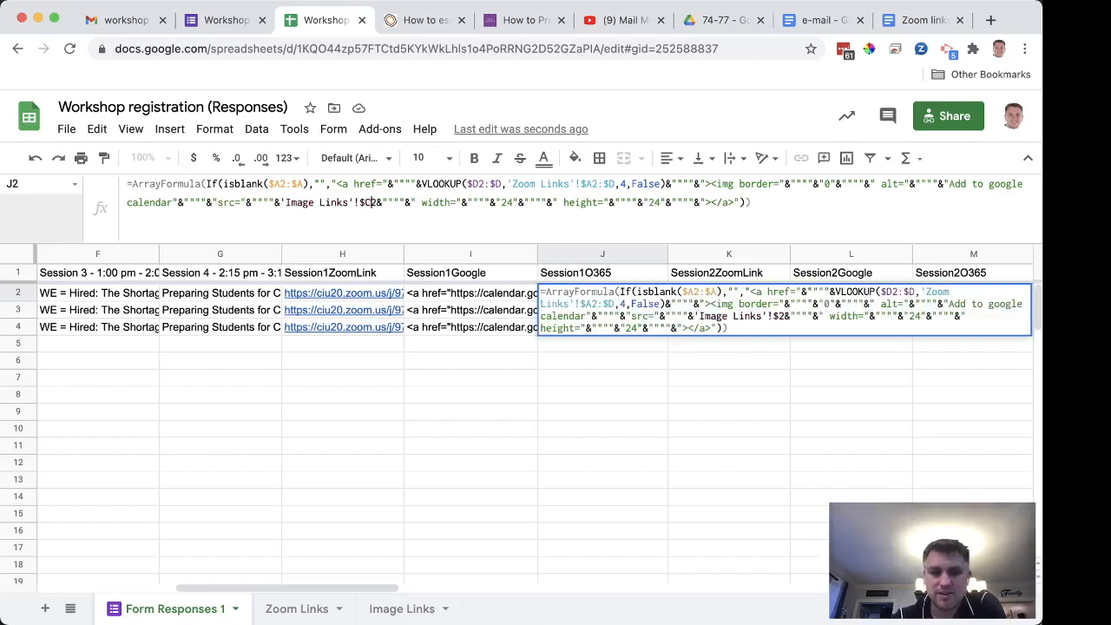
pyautogui.press('Return')
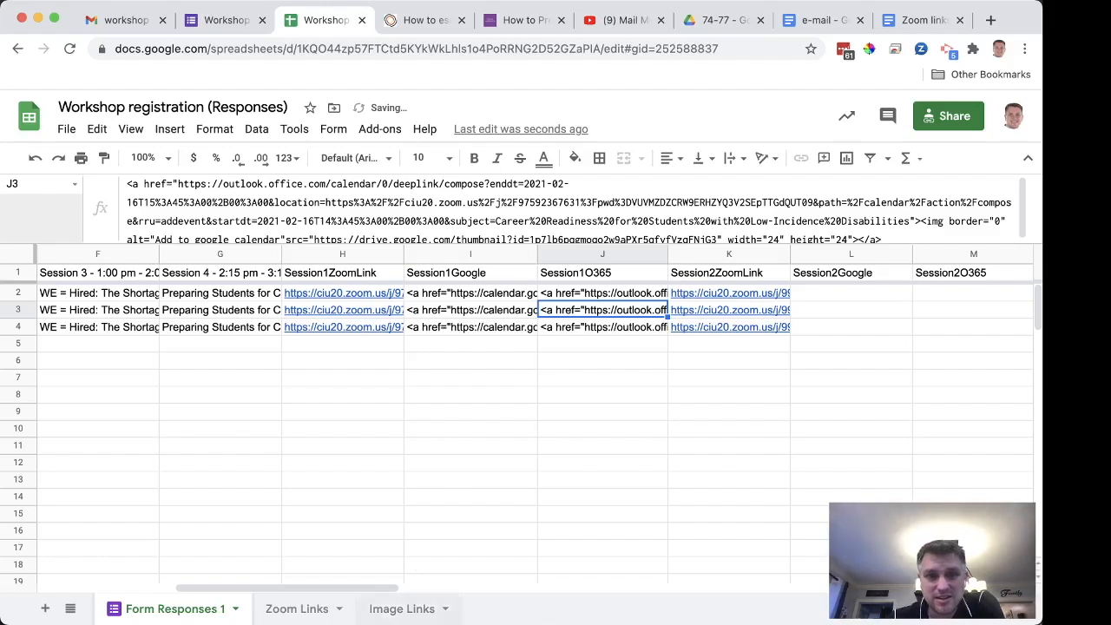
pyautogui.click(395, 612)
pyautogui.moveTo(236, 295)
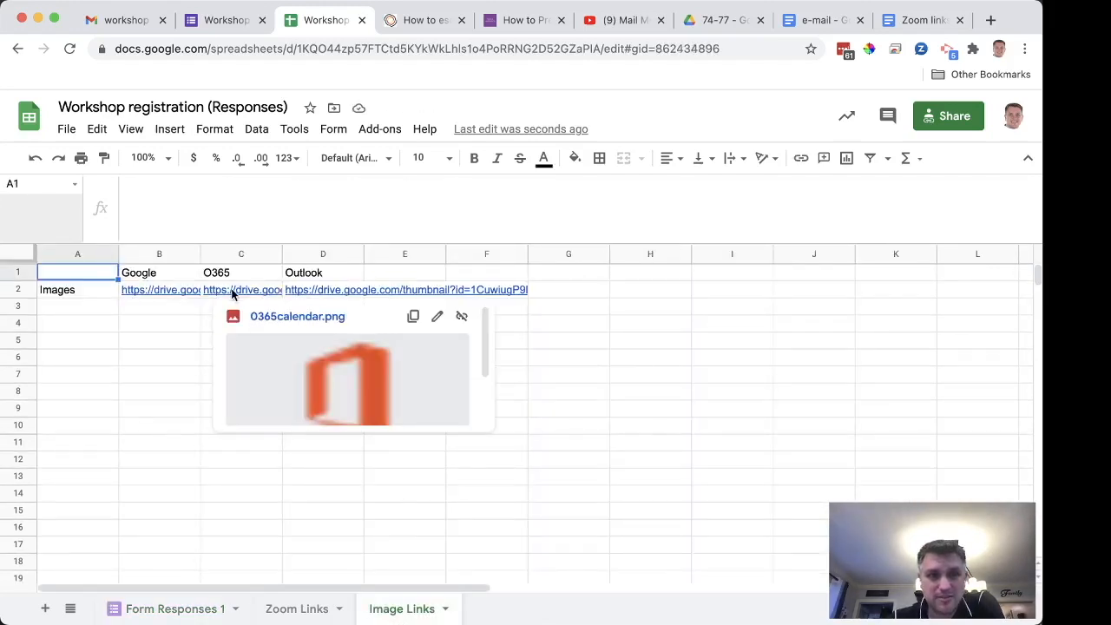
# Copy the Session 1 calendar formulas in I2:J2 of Form Responses 1 into L2:M2 under Session2Google and Session2O365
pyautogui.click(184, 613)
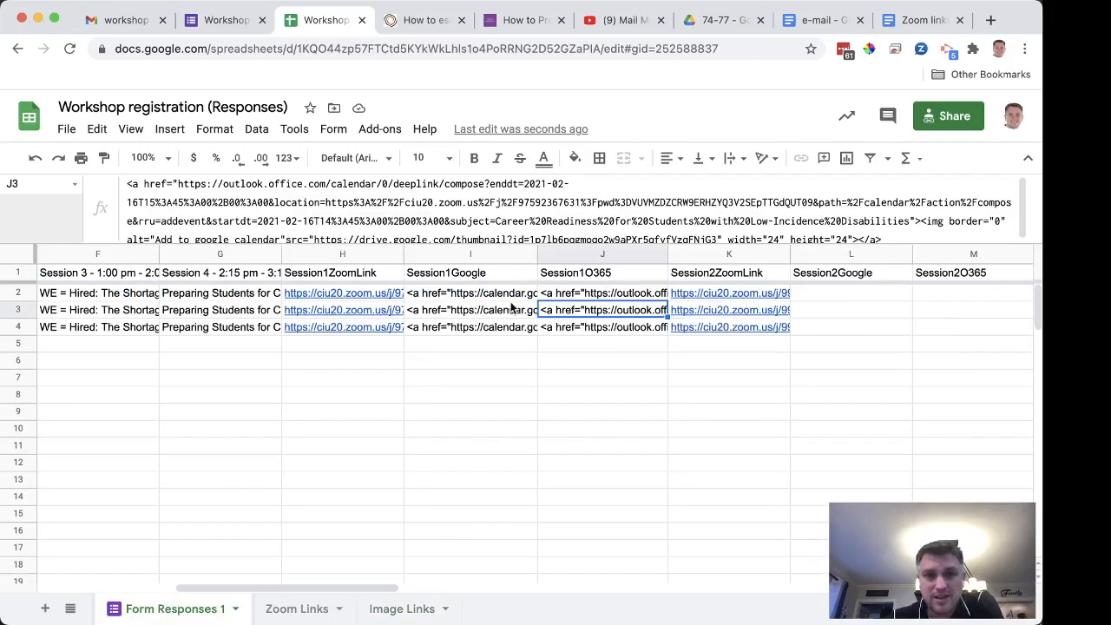
pyautogui.moveTo(491, 294); pyautogui.dragTo(571, 300)
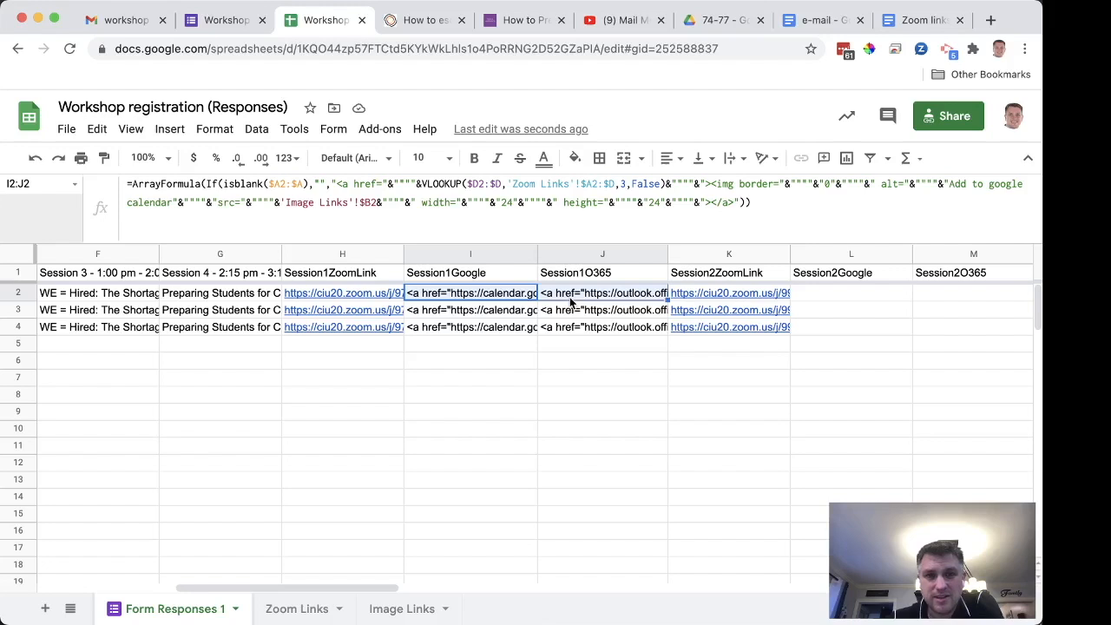
pyautogui.hscroll(3, 763, 347)
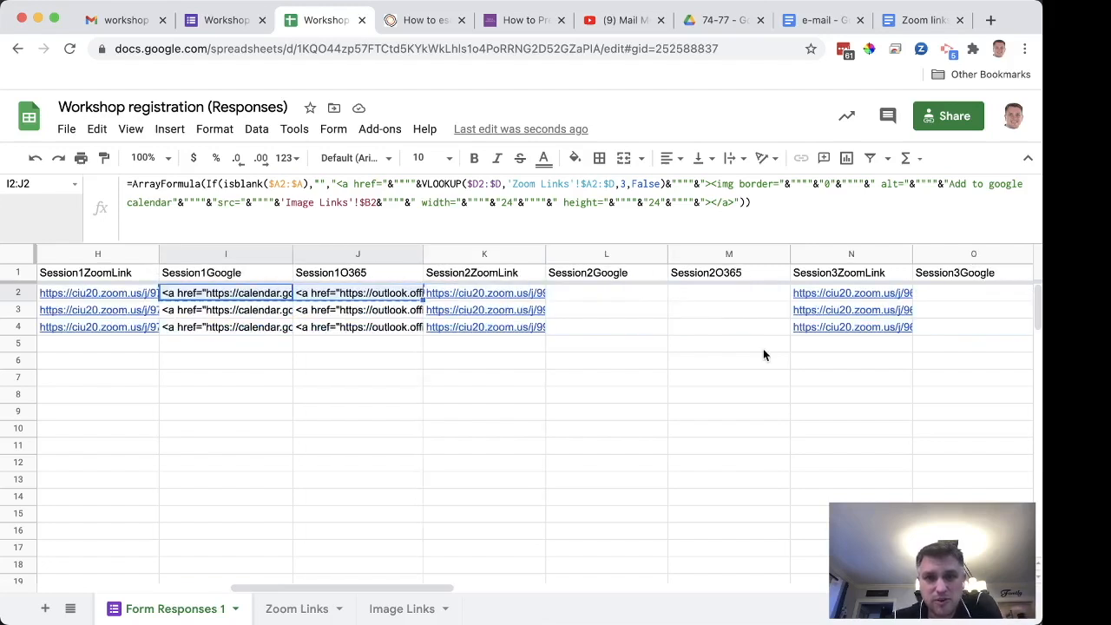
pyautogui.press('cmd+c')
pyautogui.click(584, 296)
pyautogui.press('super+v')
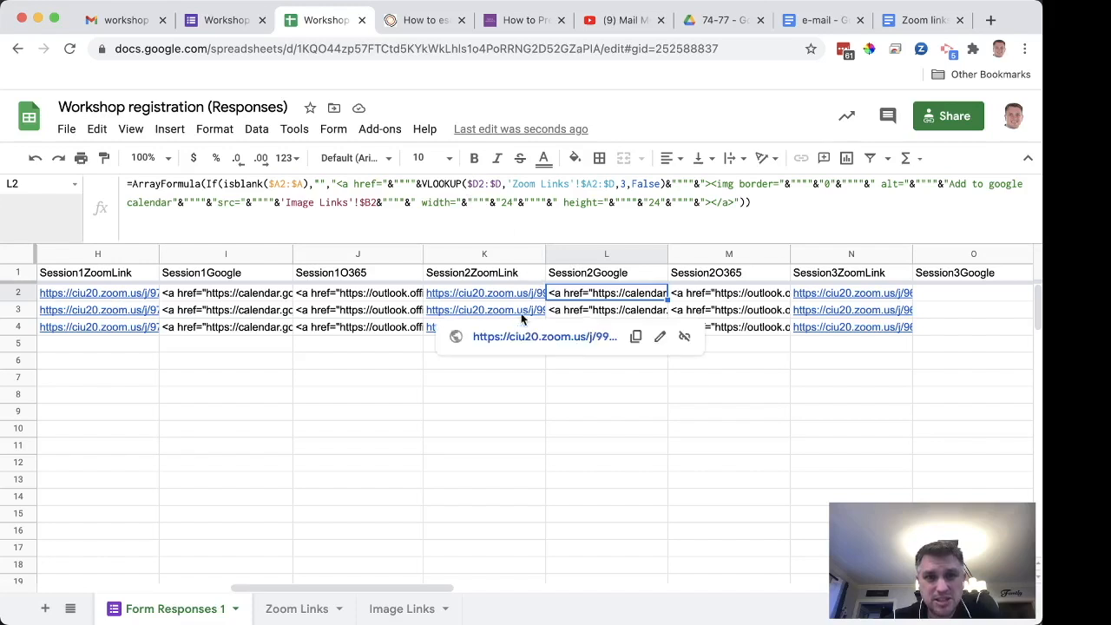
# Change the VLOOKUP search key in L2's Session2Google formula to $E2:$E, the Session 2 choice column
pyautogui.hscroll(-10, 521, 317)
pyautogui.hscroll(2, 520, 318)
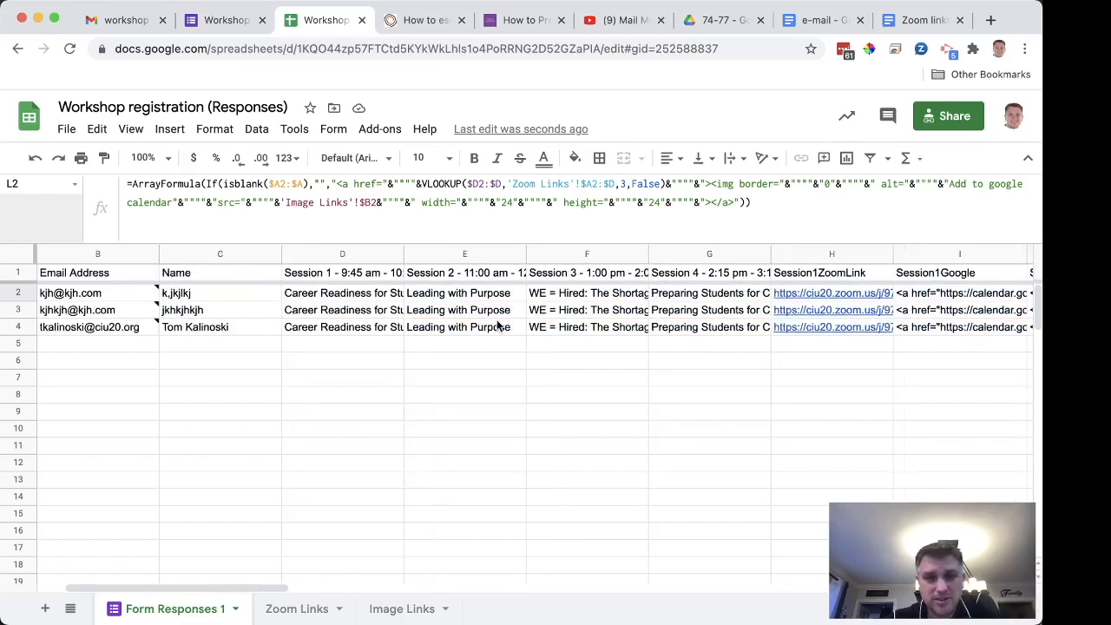
pyautogui.hscroll(6, 497, 326)
pyautogui.hscroll(2, 497, 326)
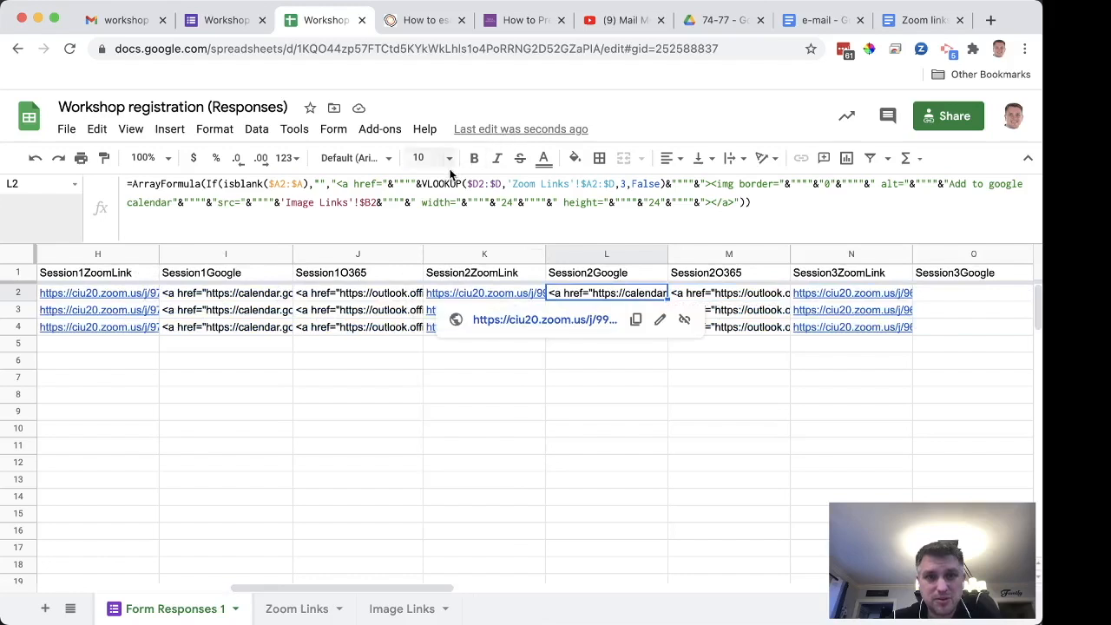
pyautogui.click(480, 184)
pyautogui.press('BackSpace')
pyautogui.write('E')
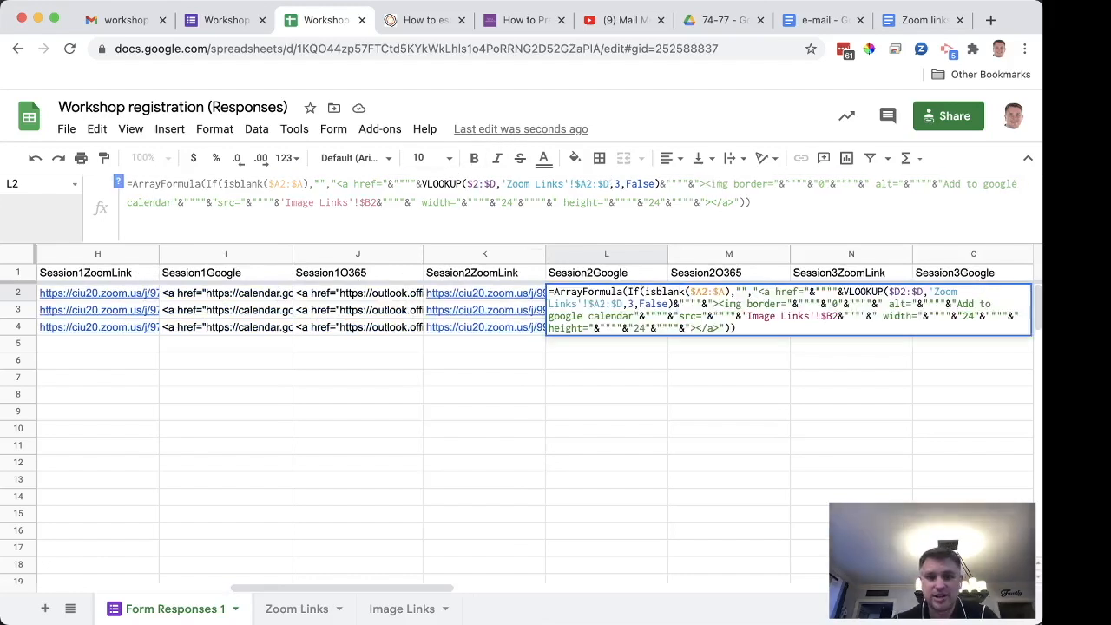
pyautogui.click(496, 184)
pyautogui.press('BackSpace')
pyautogui.write('E')
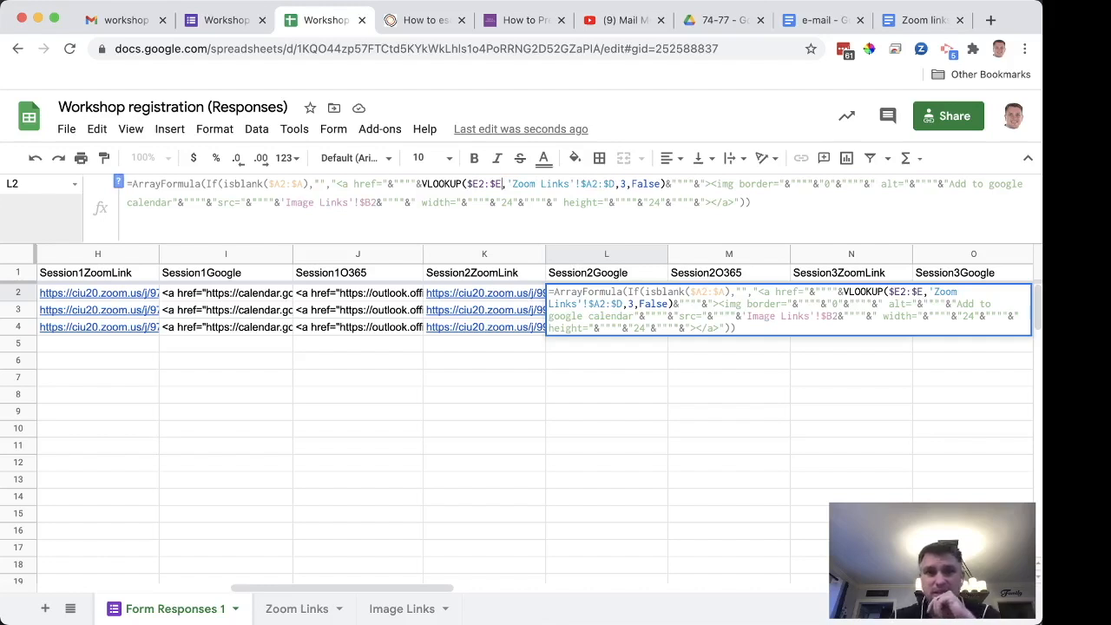
pyautogui.press('Return')
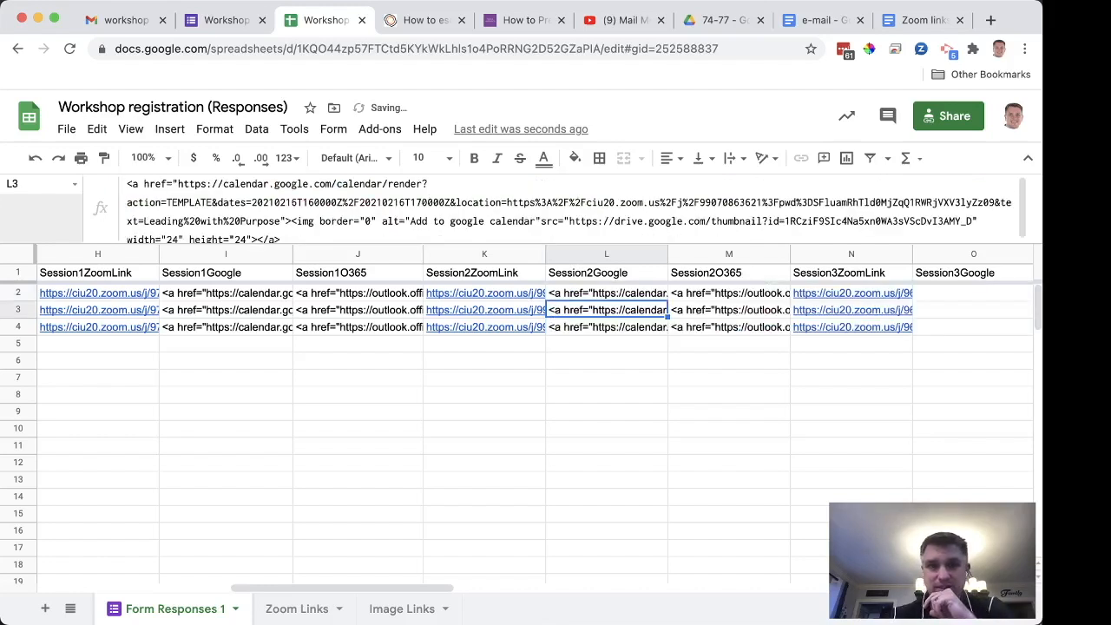
# Change the VLOOKUP search key in M2's Session2O365 formula to $E2:$E
pyautogui.click(707, 294)
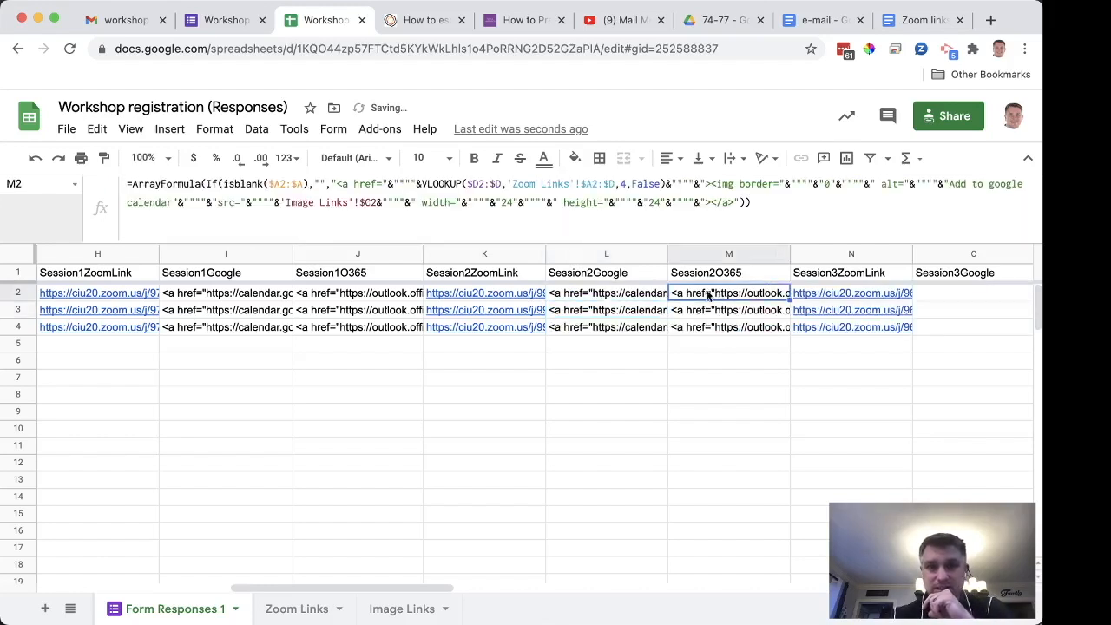
pyautogui.click(475, 184)
pyautogui.press('BackSpace')
pyautogui.write('E')
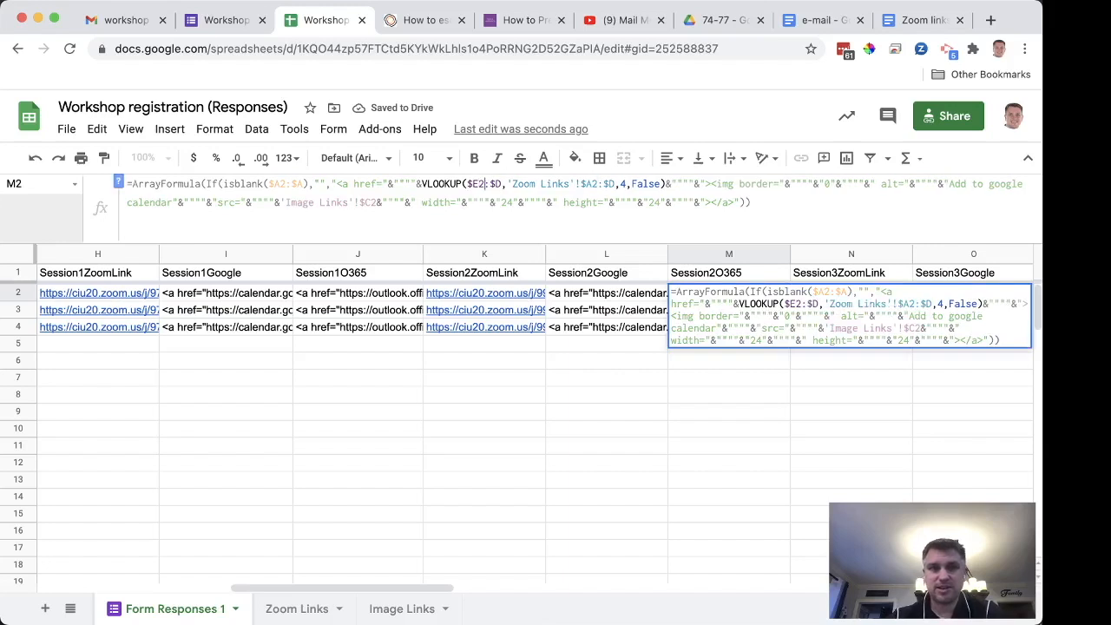
pyautogui.press('BackSpace')
pyautogui.write('E')
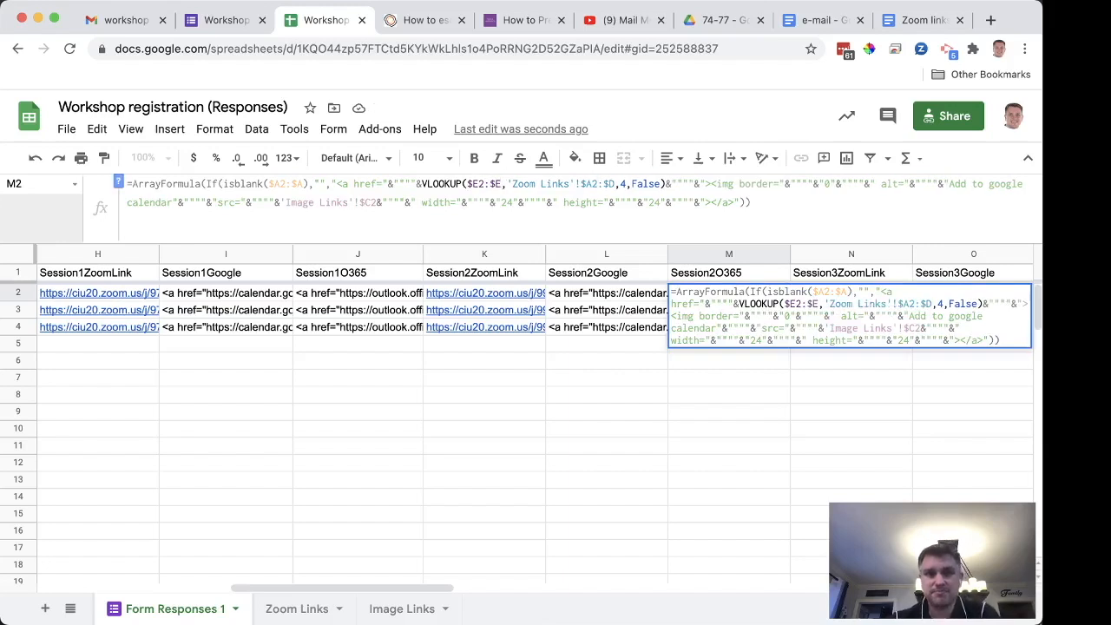
pyautogui.press('Return')
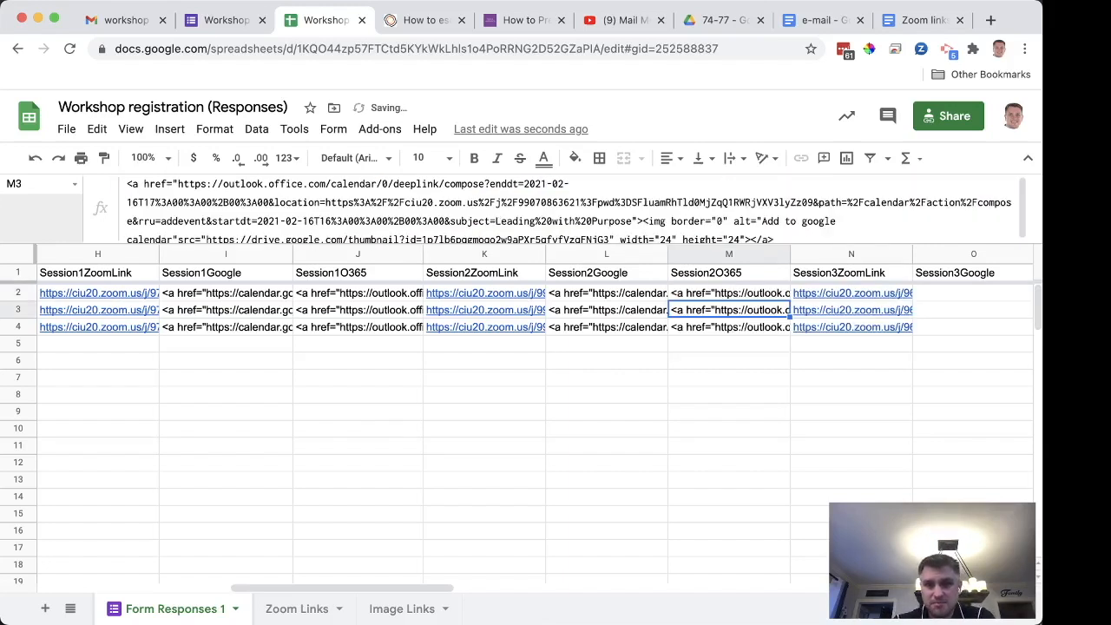
# Copy the Session 2 calendar formulas in L2:M2 into O2:P2 under Session3Google and Session3O365
pyautogui.press('Up')
pyautogui.keyDown('shift'); pyautogui.click(632, 298); pyautogui.keyUp('shift')
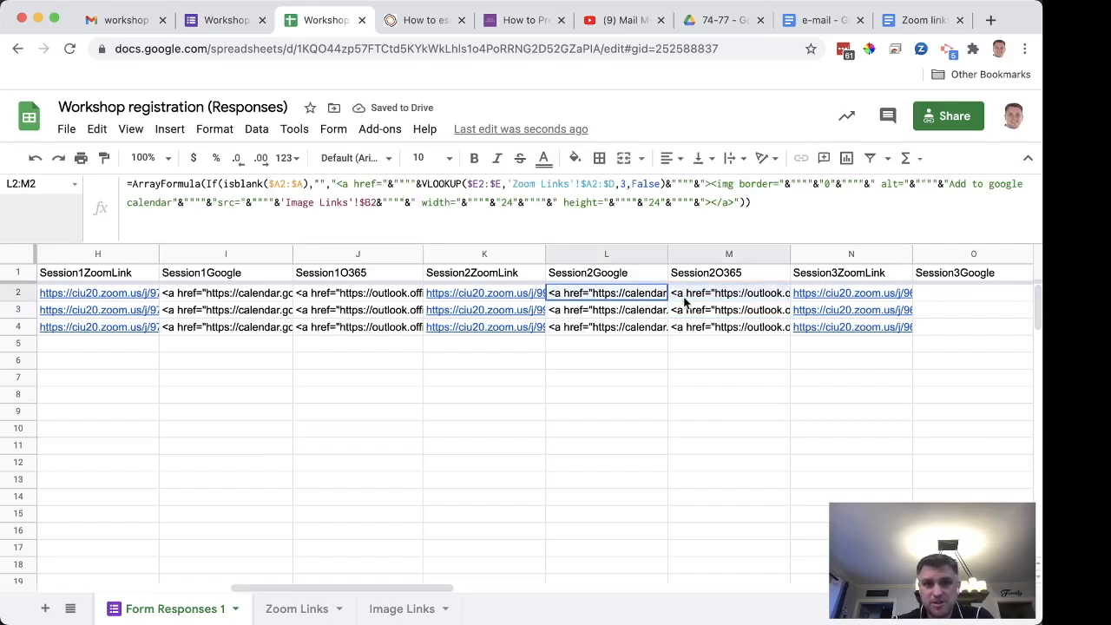
pyautogui.hscroll(3, 686, 300)
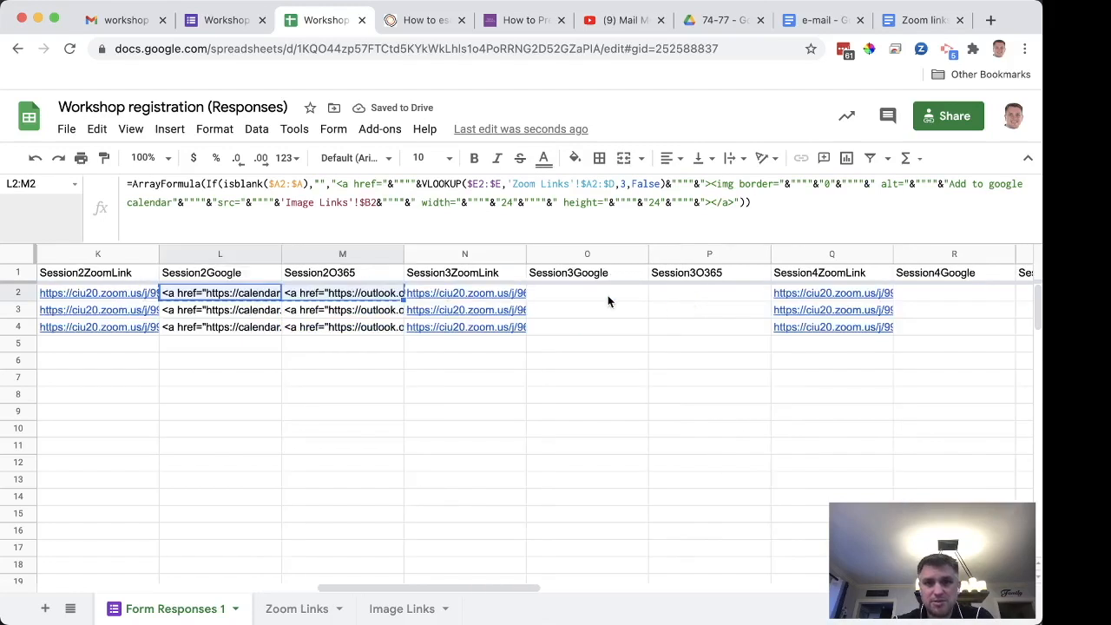
pyautogui.click(607, 295)
pyautogui.hotkey('ctrl', 'v')
# Change the VLOOKUP search key in O2's Session3Google formula to $F2:$F, the Session 3 choice column
pyautogui.click(479, 184)
pyautogui.press('BackSpace')
pyautogui.write('F')
pyautogui.press('Right')
pyautogui.press('Right')
pyautogui.press('Right')
pyautogui.press('Right')
pyautogui.press('BackSpace')
pyautogui.write('F')
pyautogui.press('Return')
# Change the VLOOKUP search key in P2's Session3O365 formula to $F2:$F
pyautogui.click(669, 293)
pyautogui.click(480, 185)
pyautogui.press('BackSpace')
pyautogui.write('F')
pyautogui.press('Right')
pyautogui.press('Right')
pyautogui.press('Right')
pyautogui.press('Right')
pyautogui.press('BackSpace')
pyautogui.hotkey('shift', 'f')
pyautogui.press('Return')
# Paste the copied pair of calendar formulas into R2:S2 under Session4Google and Session4O365
pyautogui.hscroll(2, 728, 299)
pyautogui.click(727, 298)
pyautogui.press('super+v')
# Change the VLOOKUP search key in R2's Session4Google formula to $G2:$G, the Session 4 choice column
pyautogui.click(477, 184)
pyautogui.press('BackSpace')
pyautogui.write('G')
pyautogui.press('Right')
pyautogui.press('Right')
pyautogui.press('Right')
pyautogui.press('Right')
pyautogui.press('BackSpace')
pyautogui.write('G')
pyautogui.press('Return')
# Try to point the Session4O365 formula in S2 at the Session 4 choices in column G and undo the edit
pyautogui.click(819, 296)
pyautogui.click(477, 184)
pyautogui.press('BackSpace')
pyautogui.write('G')
pyautogui.press('Right')
pyautogui.press('Right')
pyautogui.press('Right')
pyautogui.press('Right')
pyautogui.press('BackSpace')
pyautogui.write('G')
pyautogui.press('Return')
pyautogui.press('super+z')
# Change the VLOOKUP search key in S2's Session4O365 formula to $G2:$G
pyautogui.click(477, 186)
pyautogui.press('BackSpace')
pyautogui.write('G')
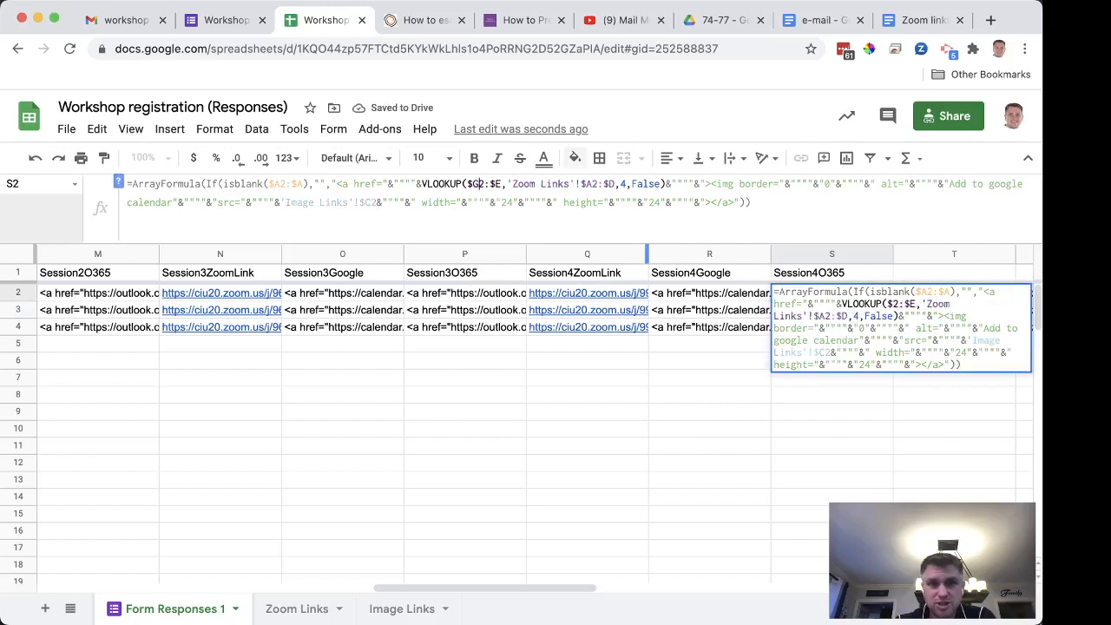
pyautogui.press('Right')
pyautogui.press('Right')
pyautogui.press('Right')
pyautogui.press('Right')
pyautogui.press('BackSpace')
pyautogui.write('G')
pyautogui.press('Return')
# Check the column references in the Google and O365 calendar formulas across row 2, through Session4O365 in S2
pyautogui.hscroll(-4, 605, 337)
pyautogui.click(112, 293)
pyautogui.click(368, 295)
pyautogui.click(740, 295)
pyautogui.hscroll(3, 781, 299)
pyautogui.click(864, 295)
pyautogui.click(903, 295)
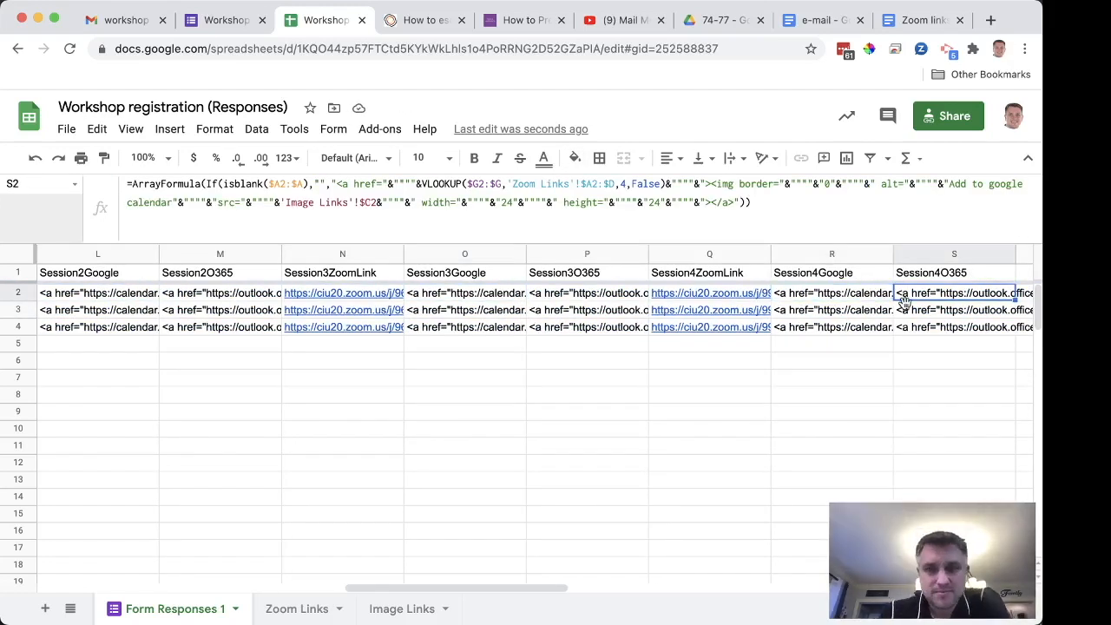
pyautogui.hscroll(3, 905, 308)
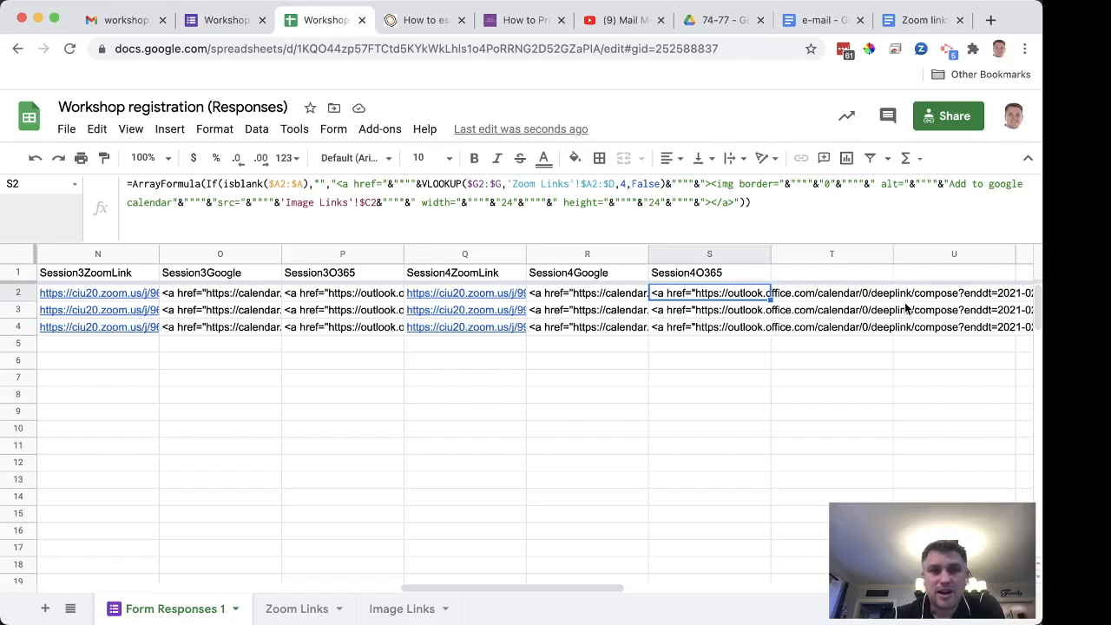